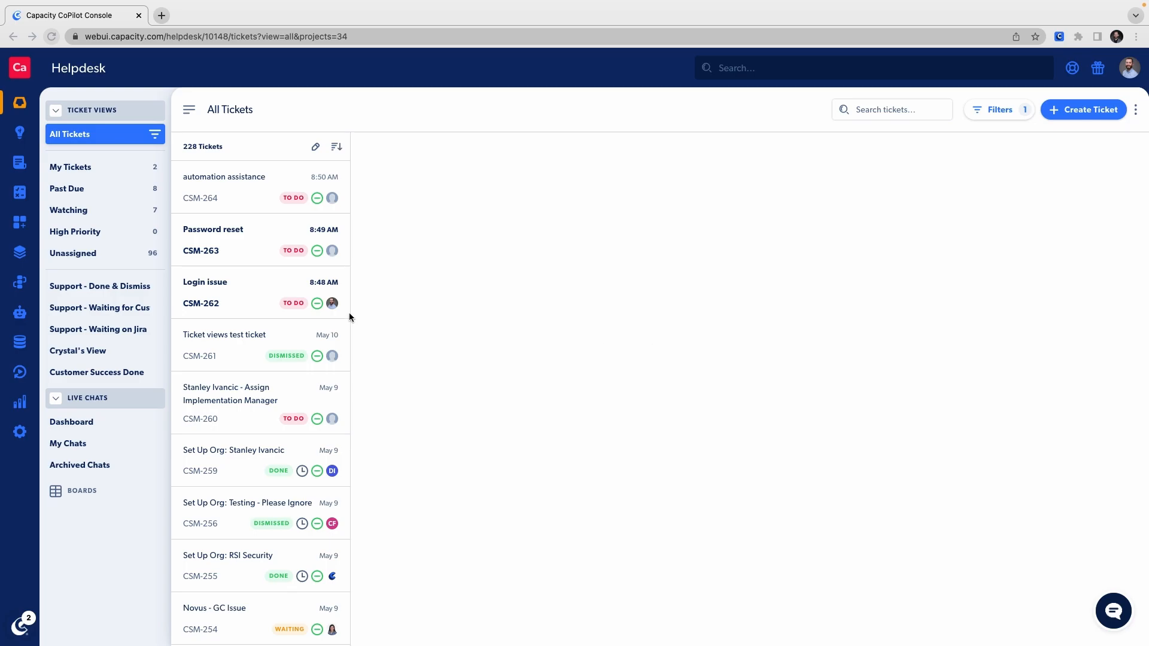
Open the Login issue ticket CSM-262 and set its status to In Progress.
left_click(244, 291)
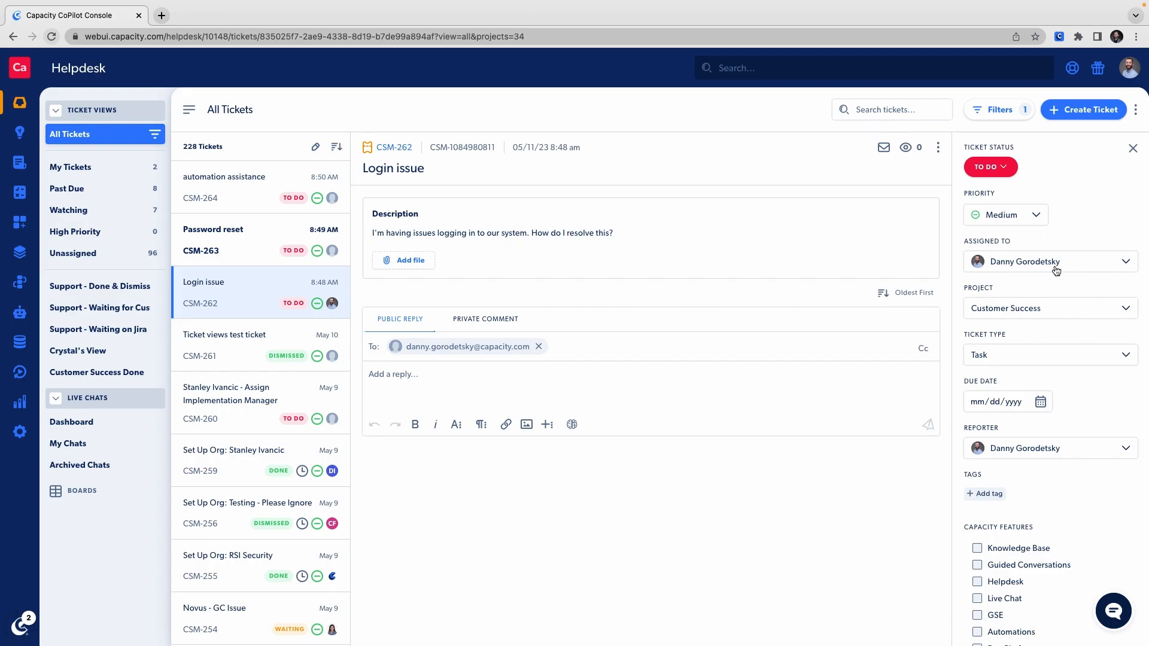
scroll(1056, 271, "down", 2)
scroll(1056, 271, "down", 5)
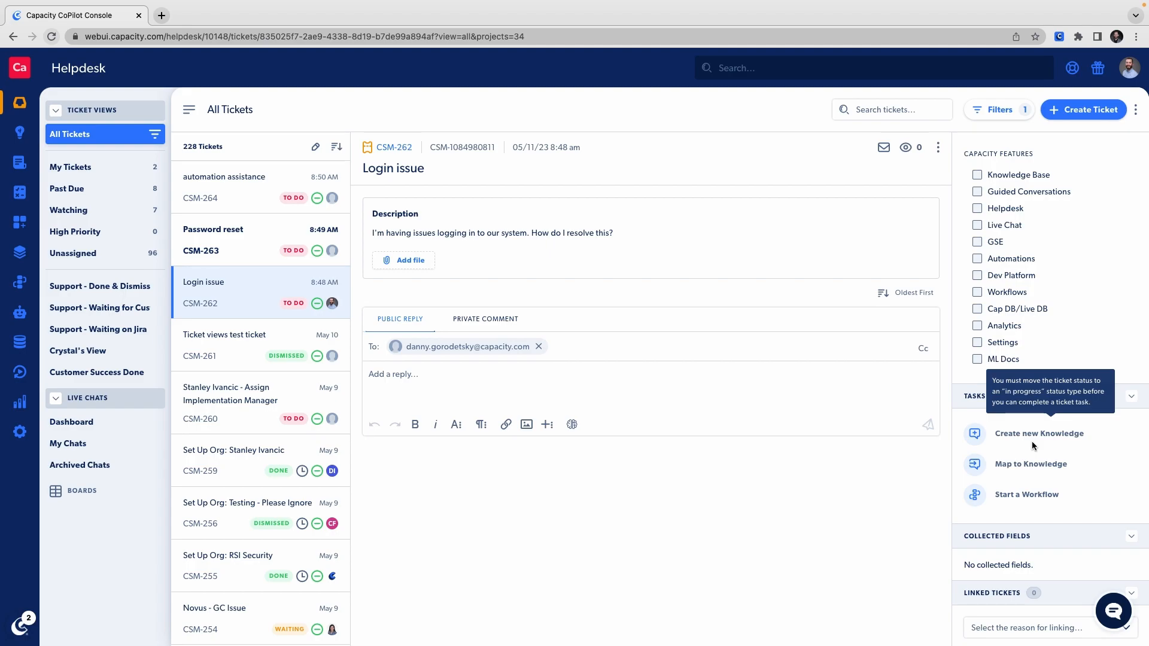
scroll(1032, 440, "up", 10)
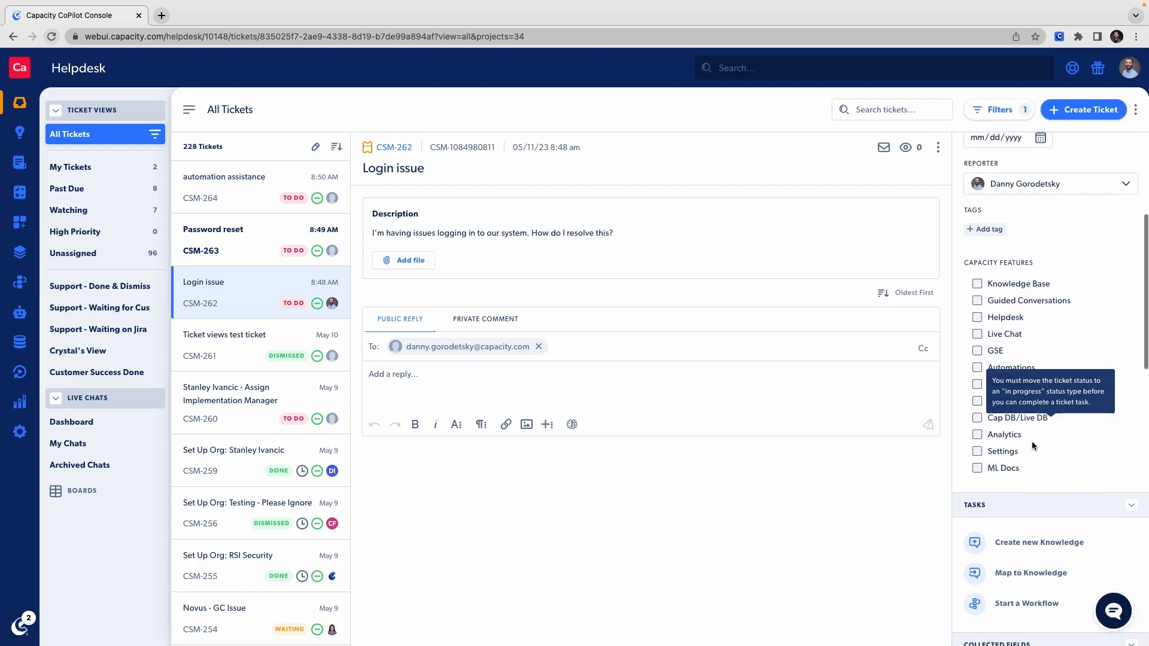
left_click(992, 168)
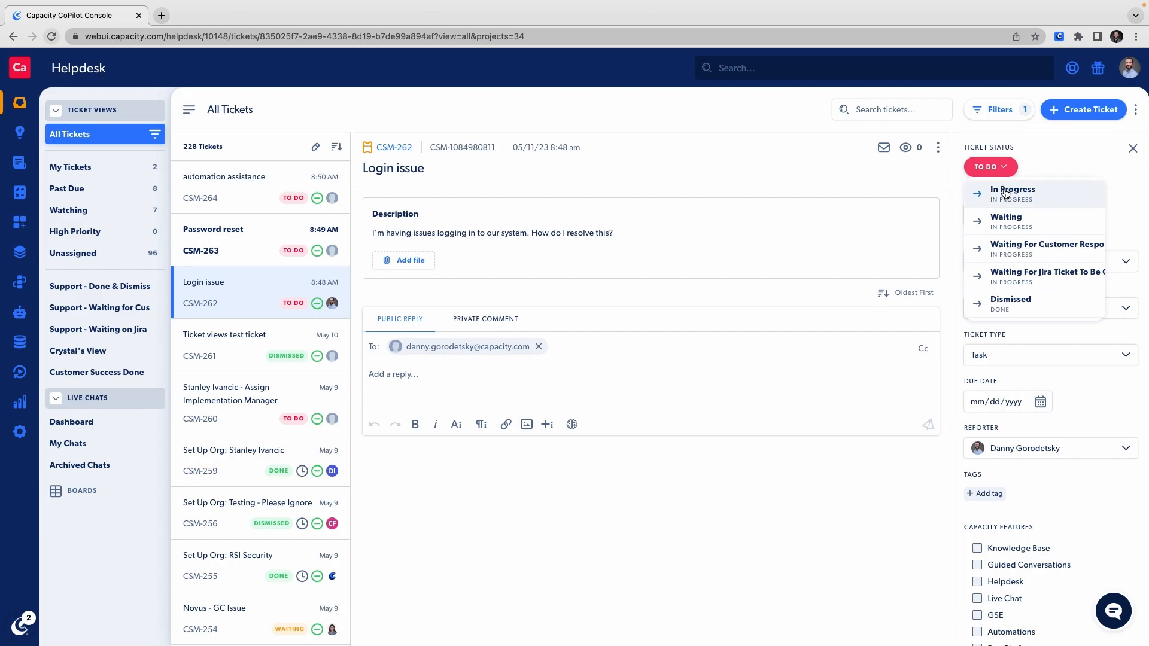
left_click(1005, 192)
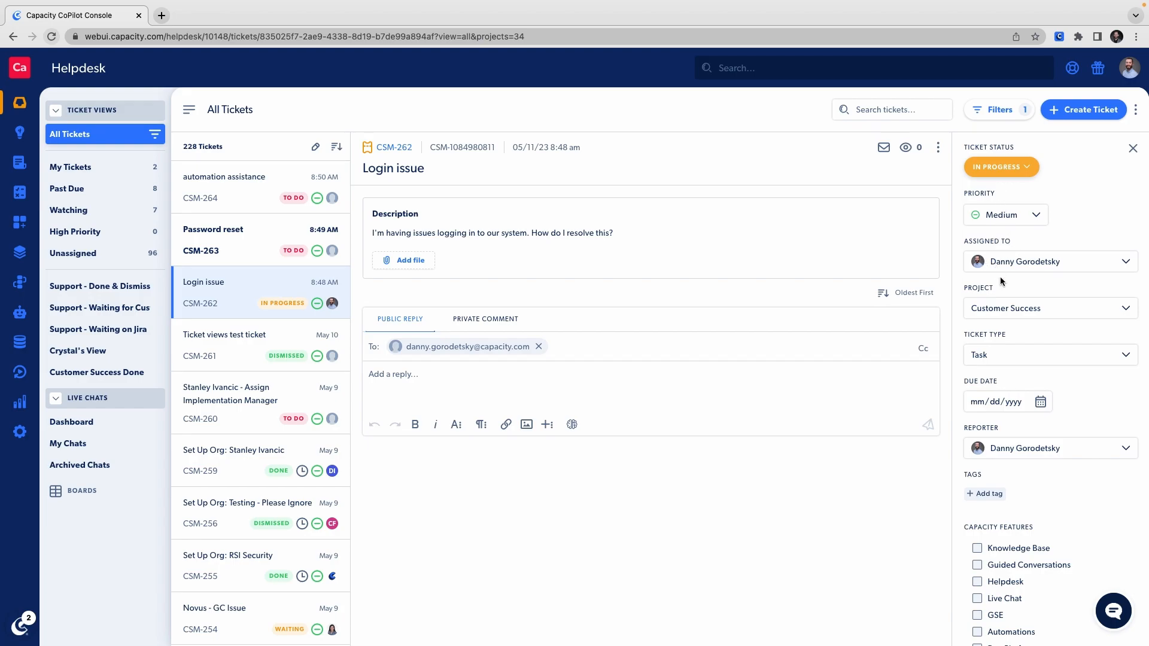
Start a new knowledge entry from the ticket and add a second inquiry reading "I need help logging into our system".
scroll(1001, 281, "down", 6)
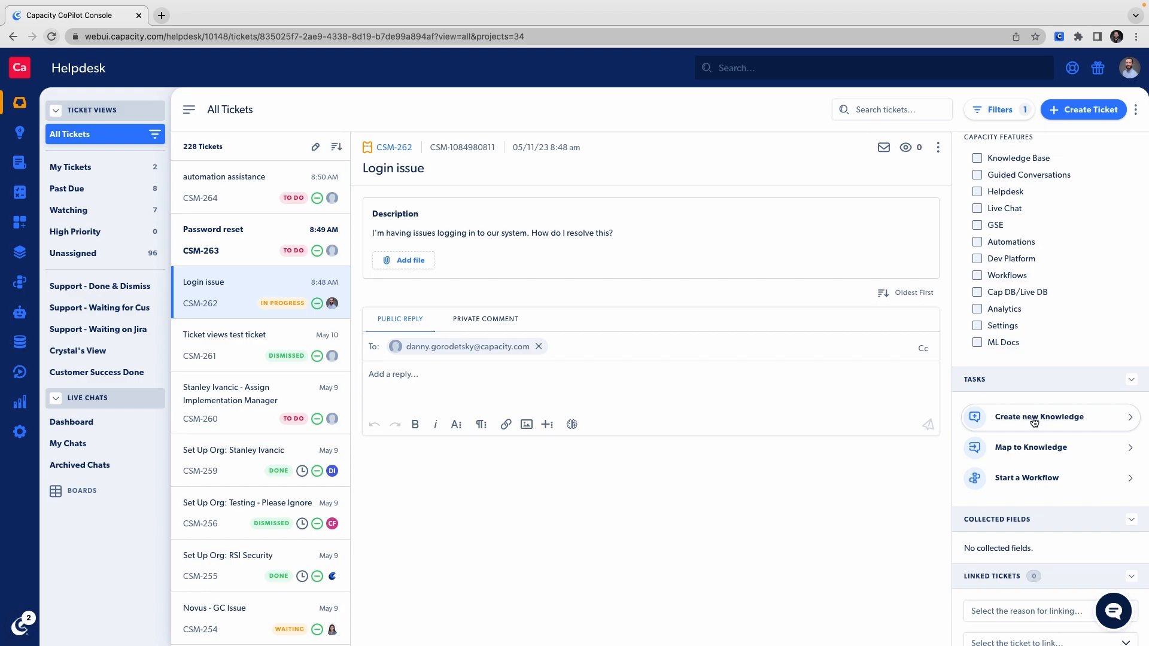
left_click(1034, 422)
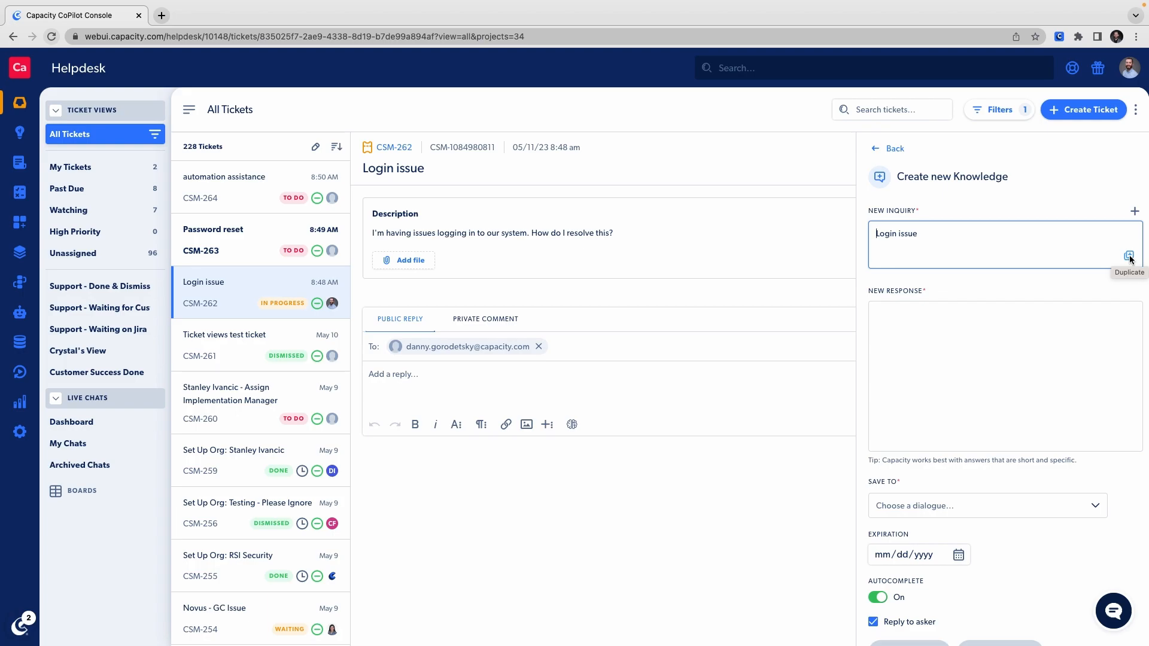
left_click(1135, 211)
left_click(906, 293)
type("I need help logging into our sy")
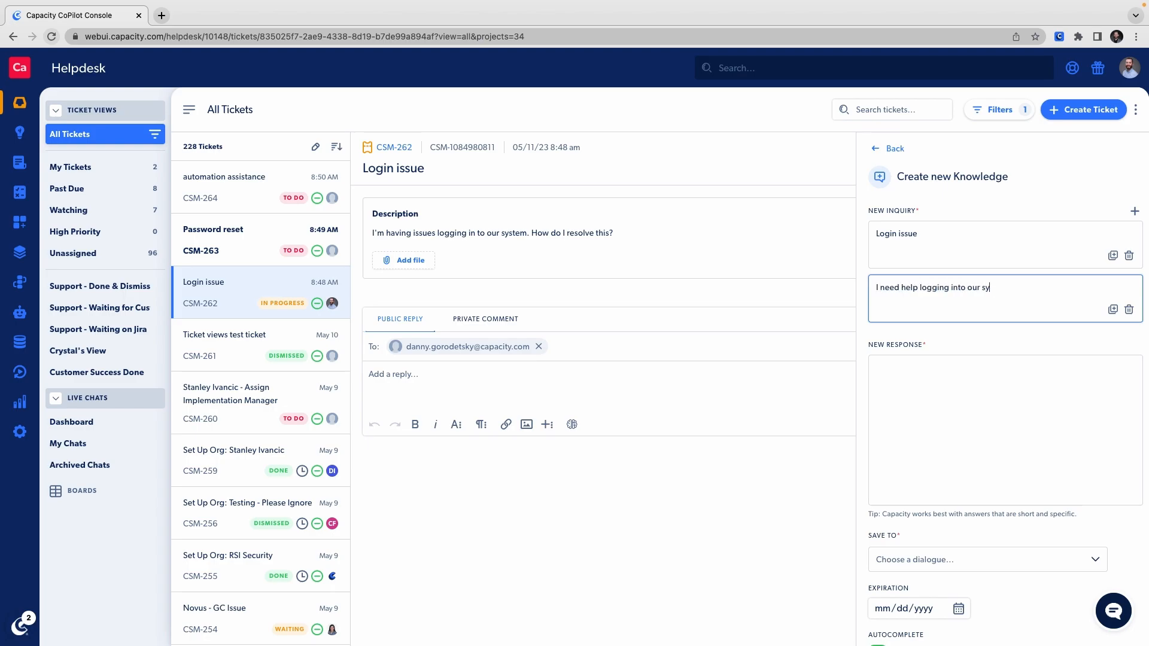
type("stem")
Duplicate the second inquiry and reword the copy as "need assistance getting into our system".
left_click(1113, 310)
left_click_drag(1025, 339, 883, 343)
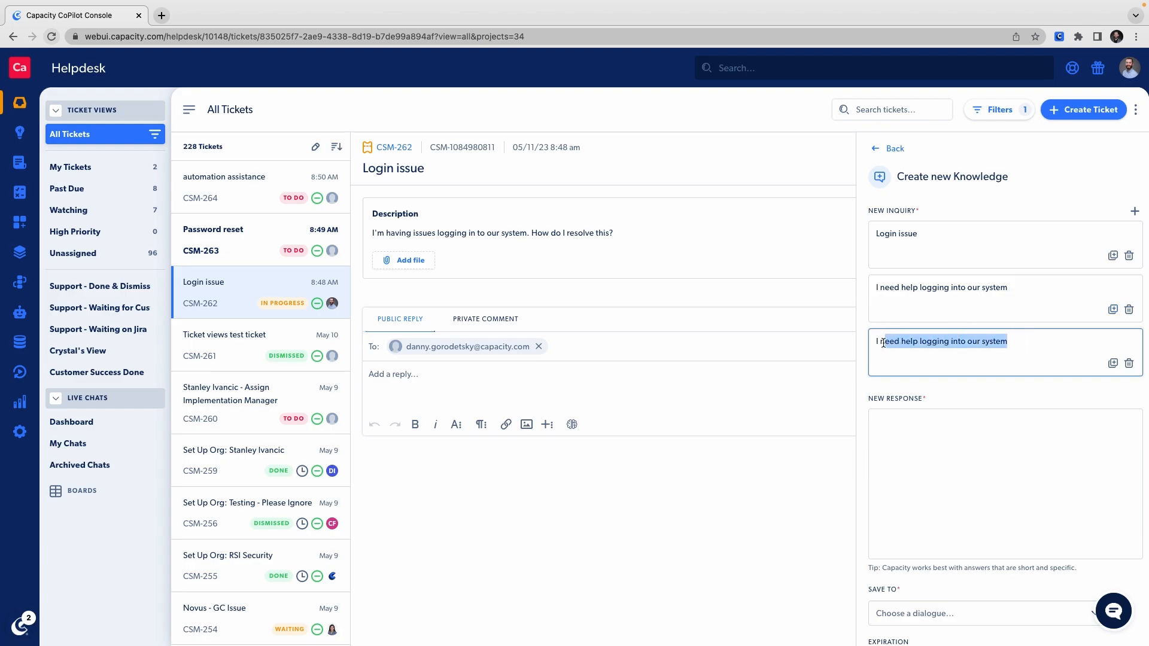
key("BackSpace")
type("need assis")
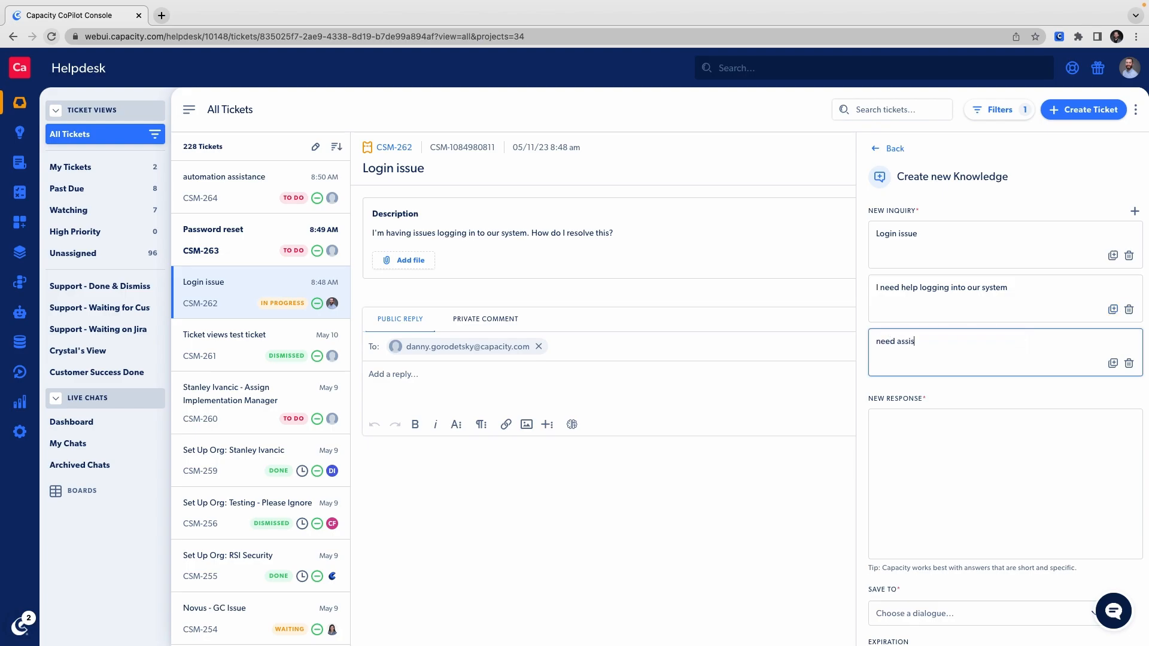
type("tance getting into our system")
Write the response "In order to login into our system, please ask the Capacity bot for assistance." and correct its spelling.
left_click(884, 426)
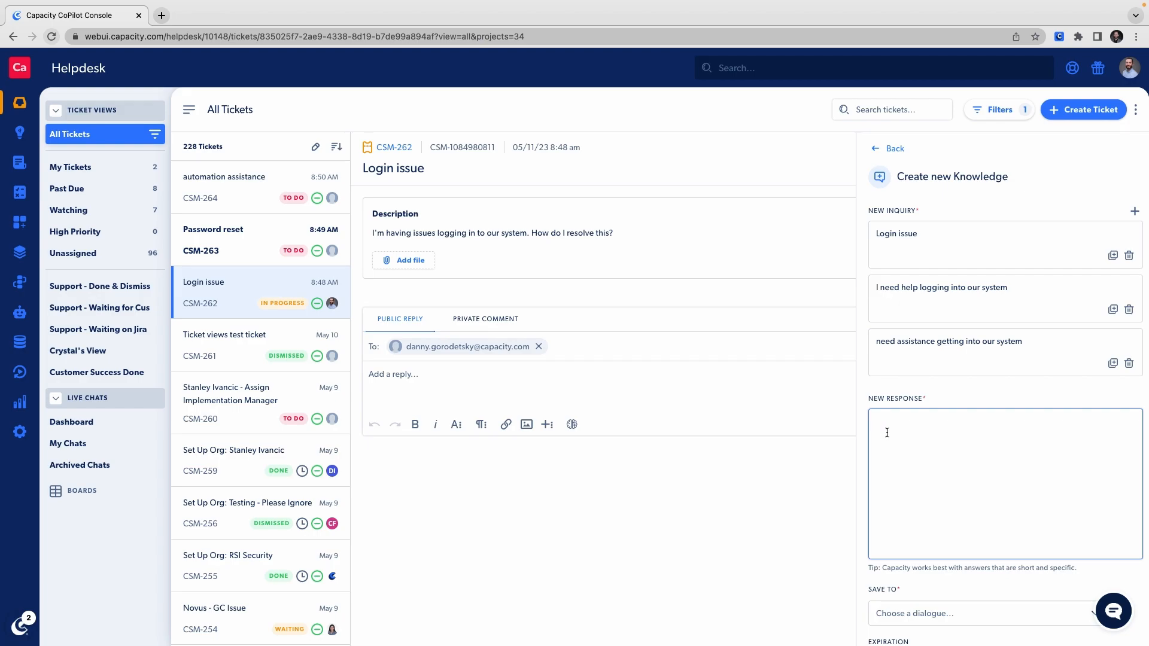
type("In order to login into our system, please ask the Capacity bot")
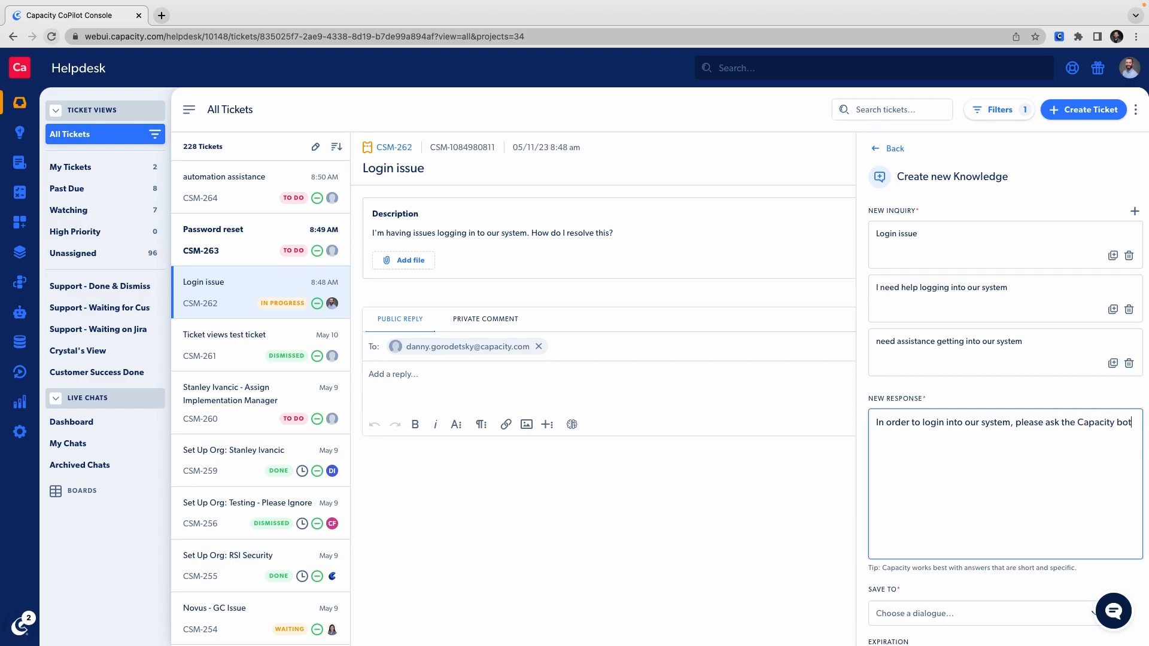
type(" for assisstance.")
right_click(912, 438)
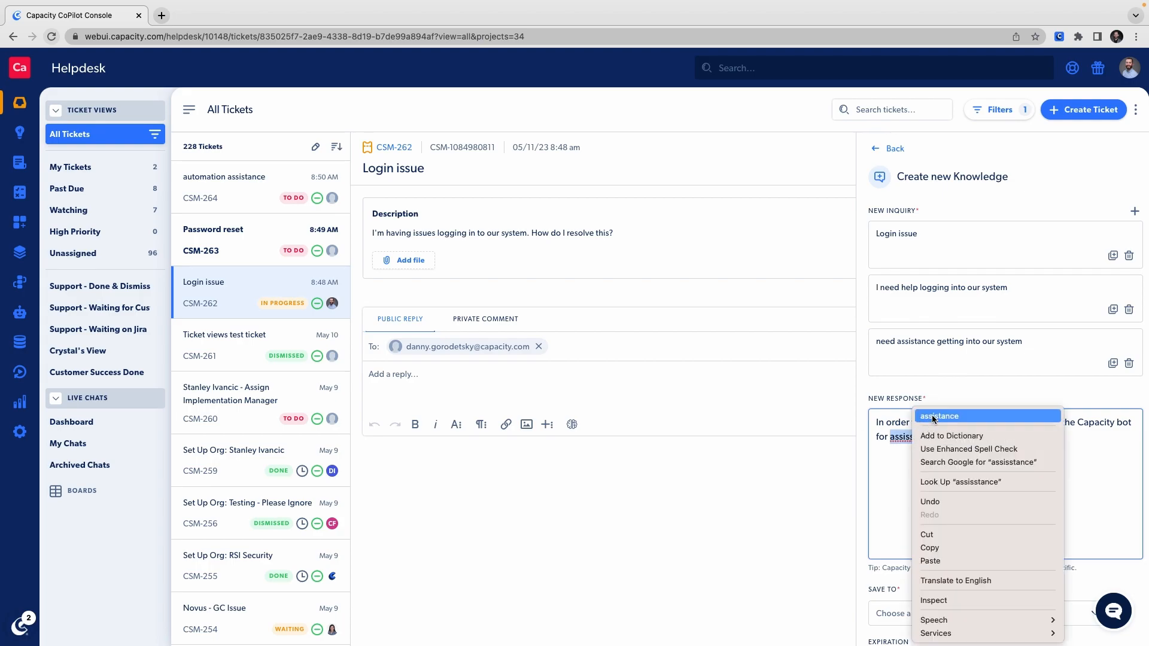
left_click(932, 418)
Search the save destinations for "trouble" and choose the Errors/Troubleshooting dialogue under Internal Team Knowledge.
scroll(960, 440, "down", 3)
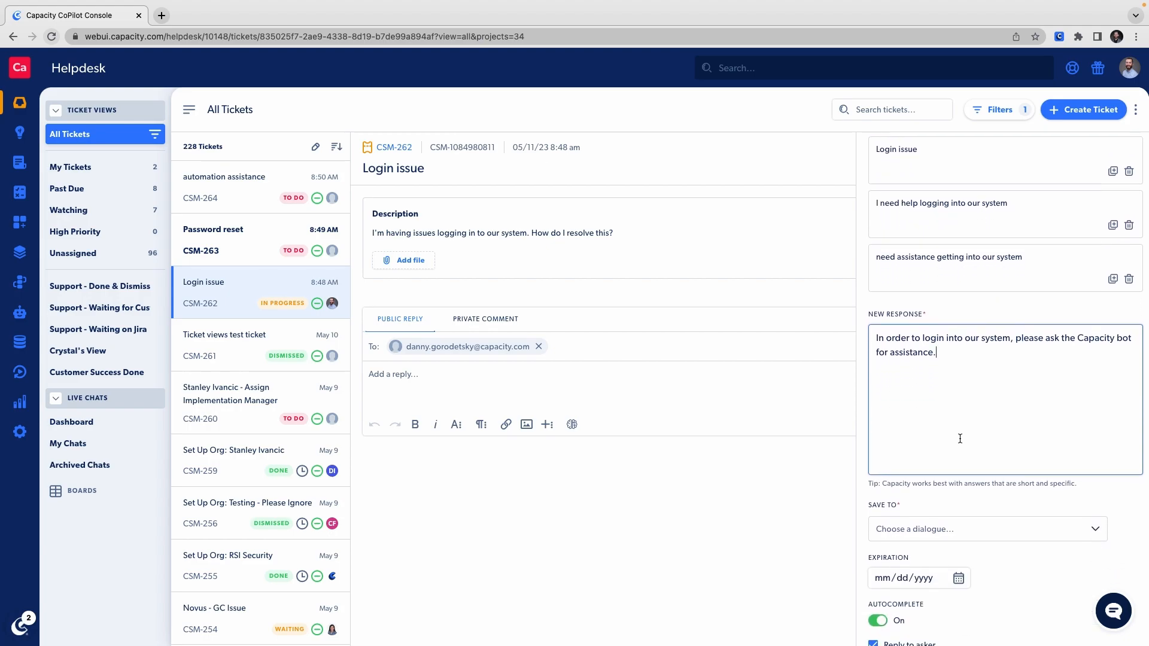
scroll(972, 387, "down", 3)
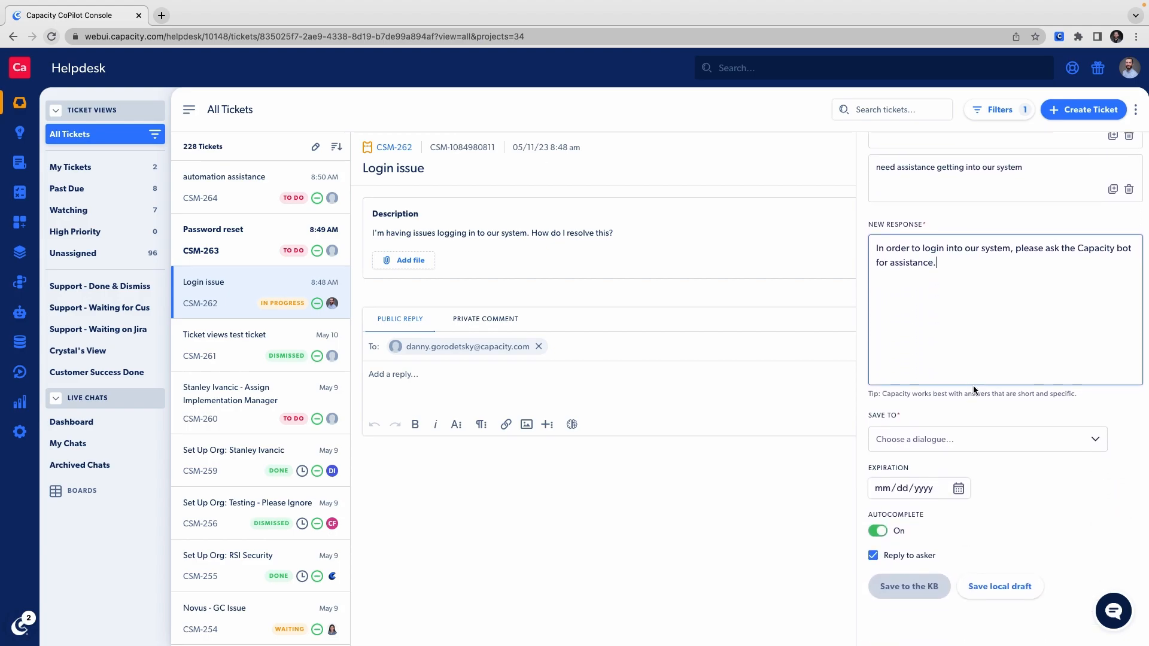
left_click(962, 448)
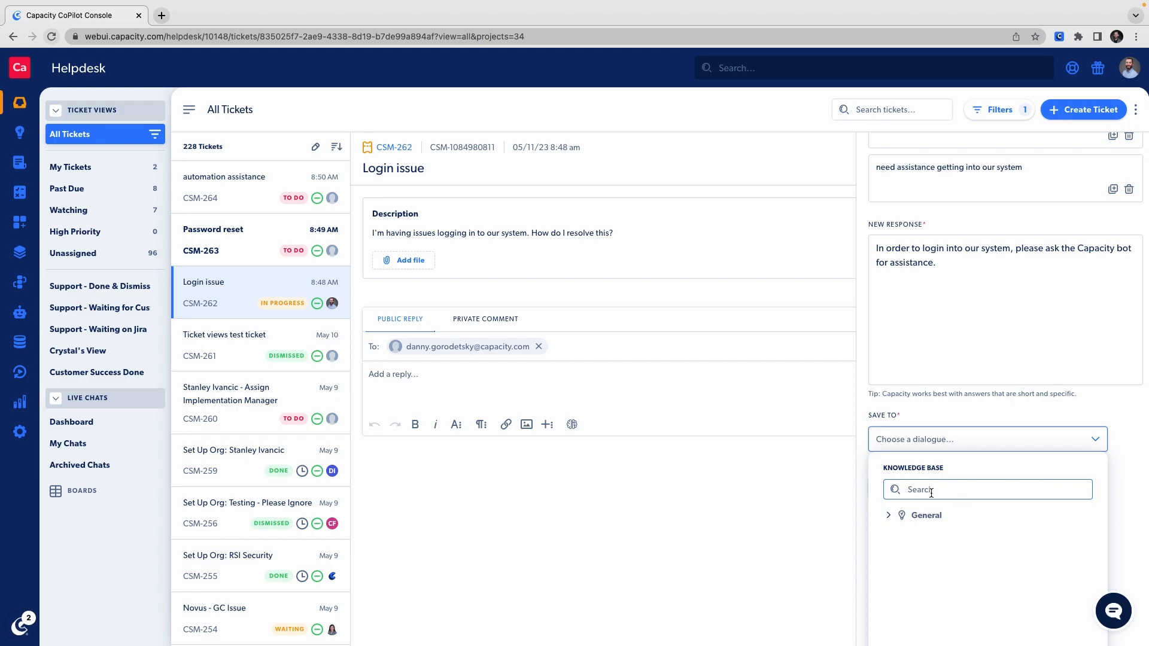
left_click(889, 515)
scroll(951, 569, "down", 1)
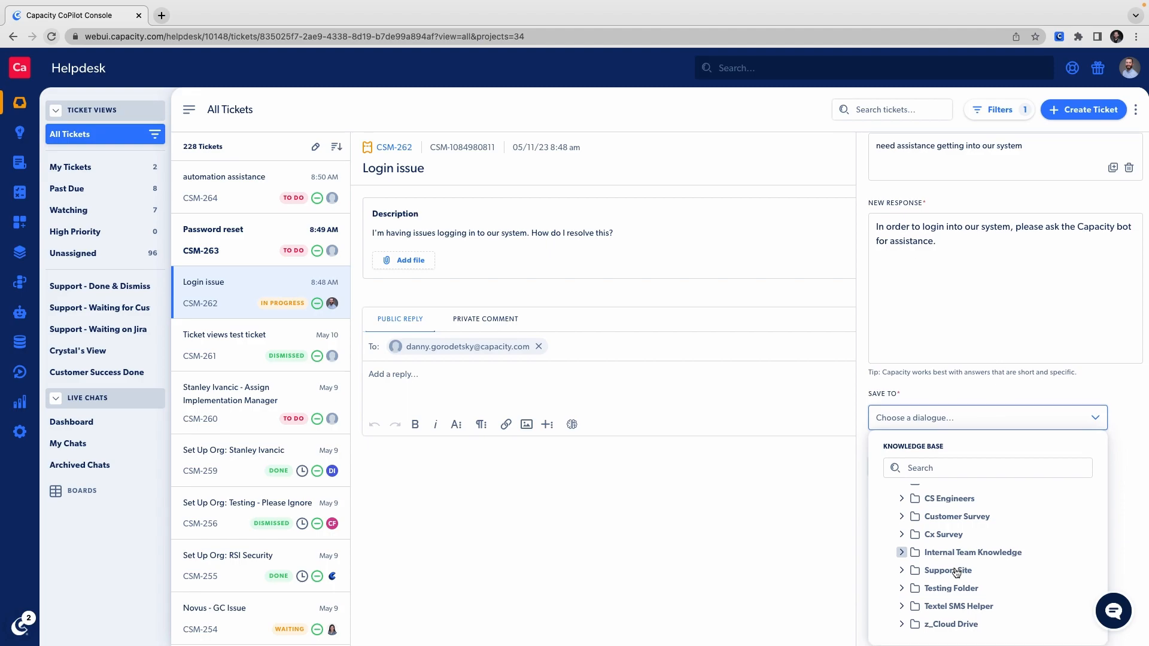
left_click(932, 470)
type("trouble")
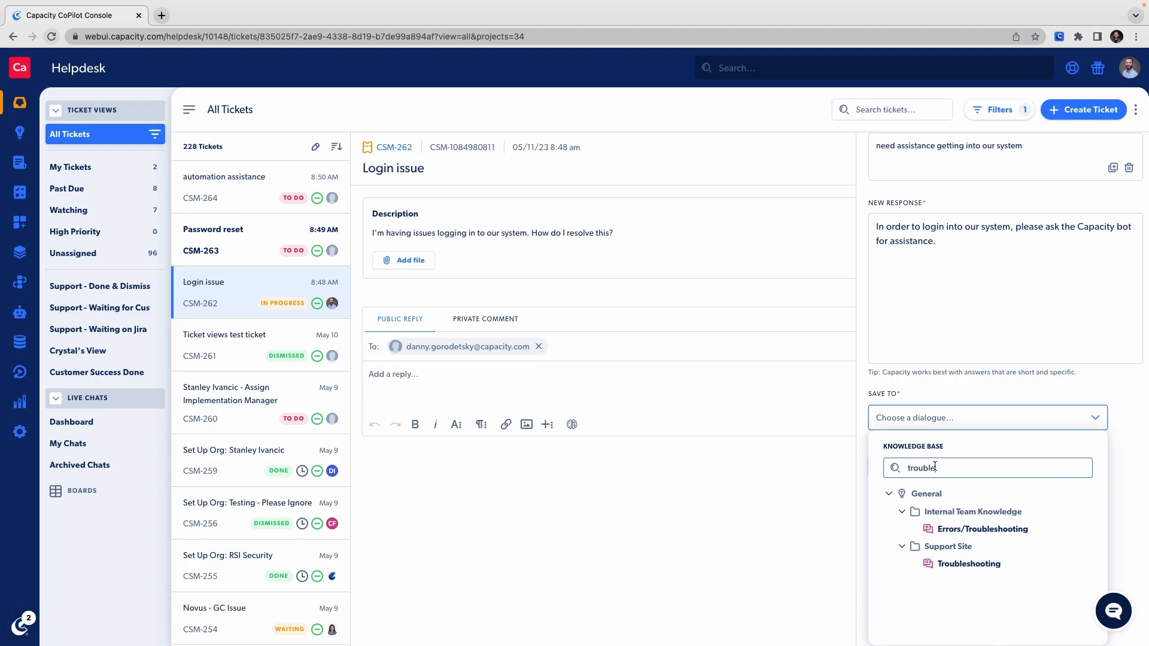
left_click(948, 531)
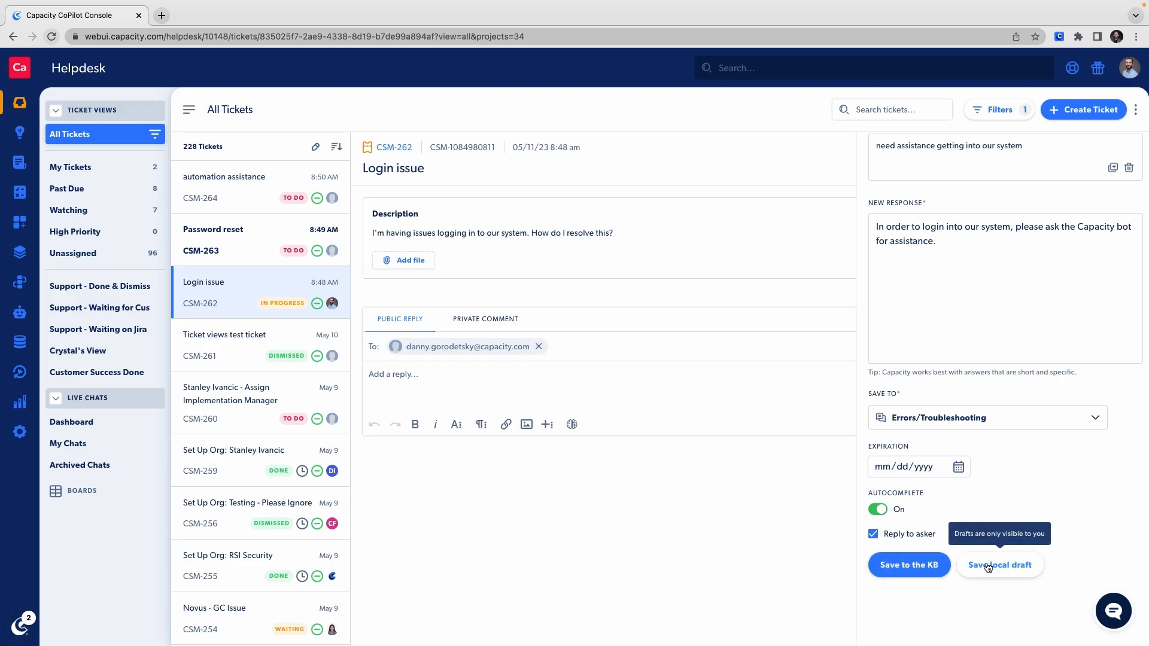
Save the new exchange to the knowledge base and refresh the Login issue ticket.
left_click(894, 570)
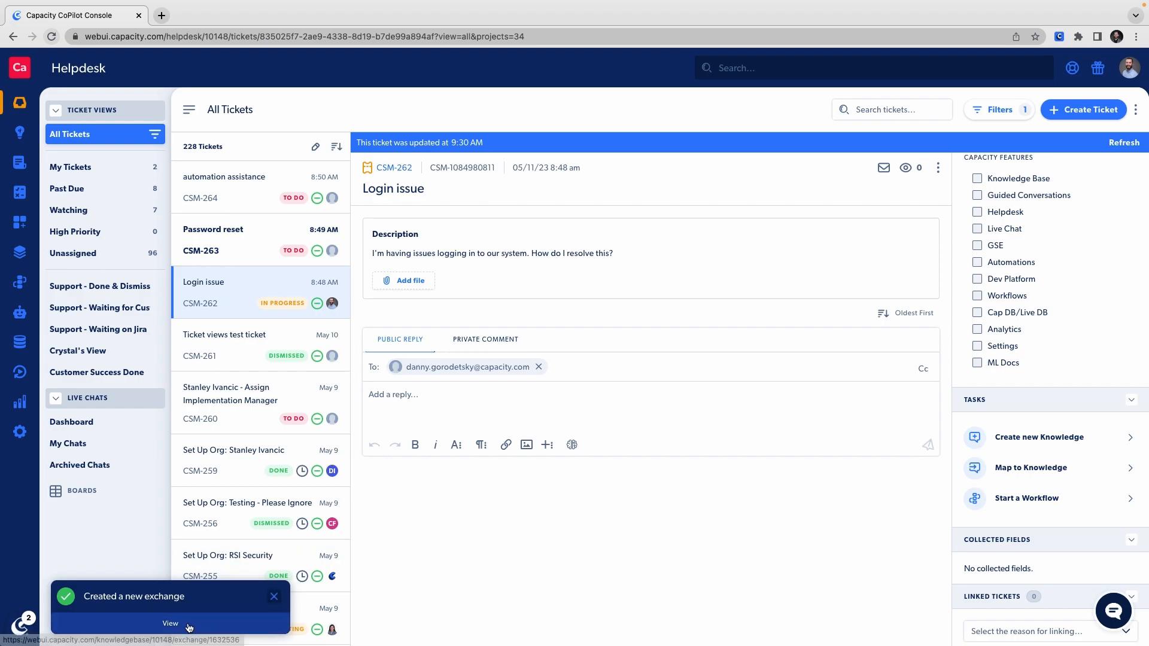
left_click_drag(187, 627, 272, 529)
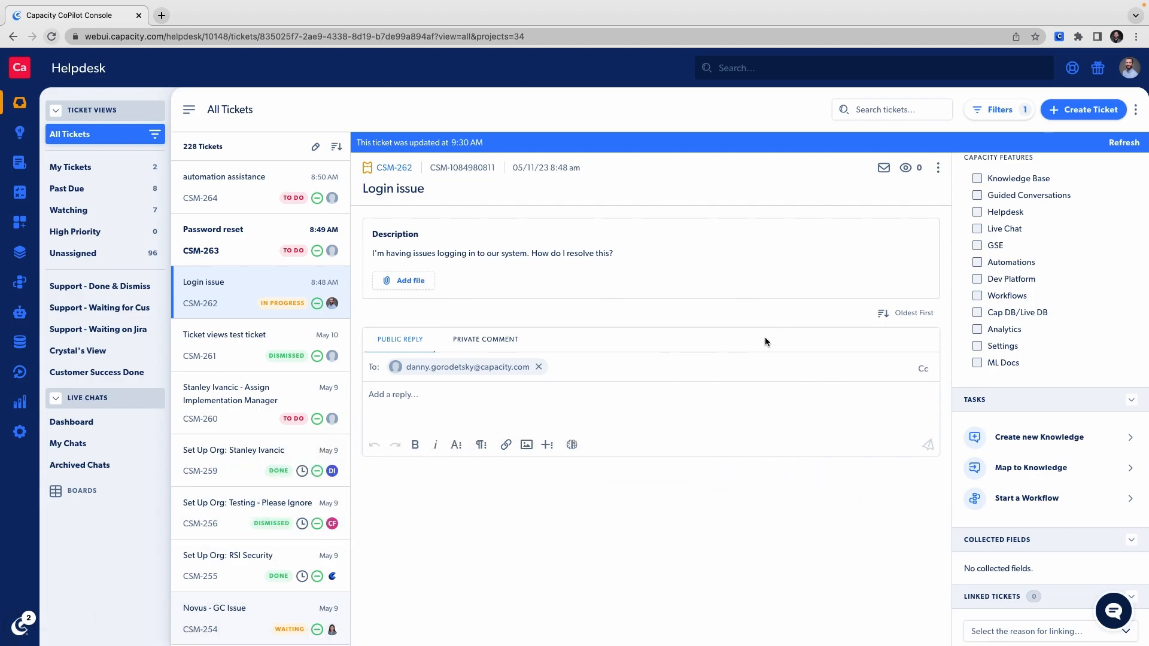
left_click(1124, 142)
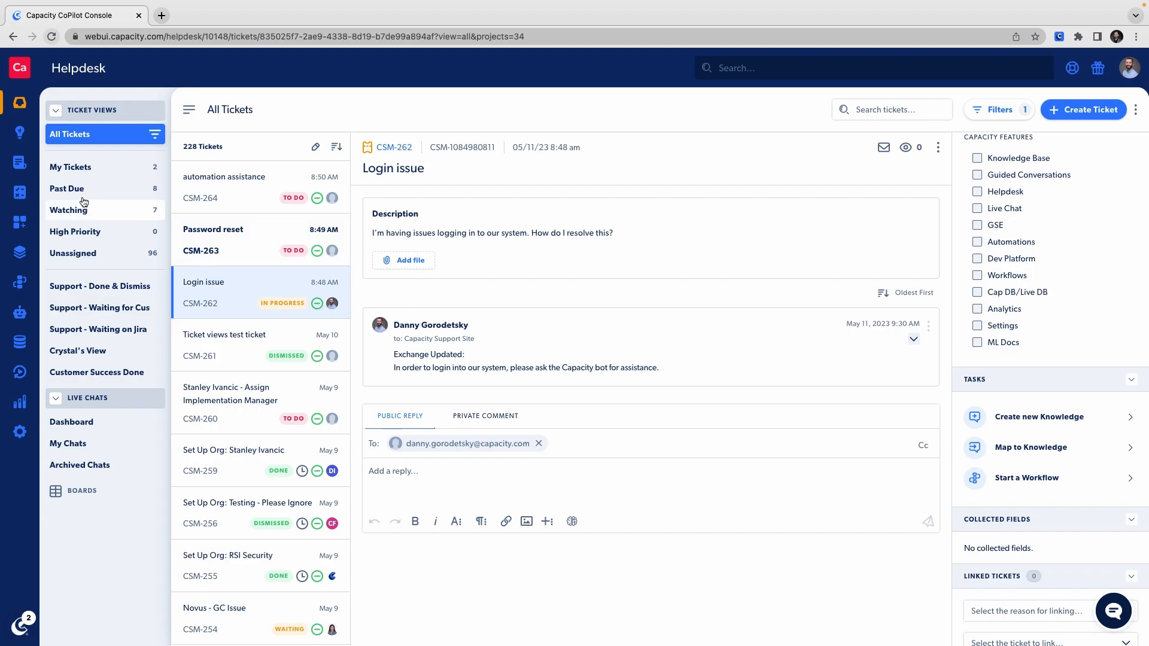
Open the new login exchange from the recently updated knowledge and examine its inquiry and response variants.
left_click(20, 132)
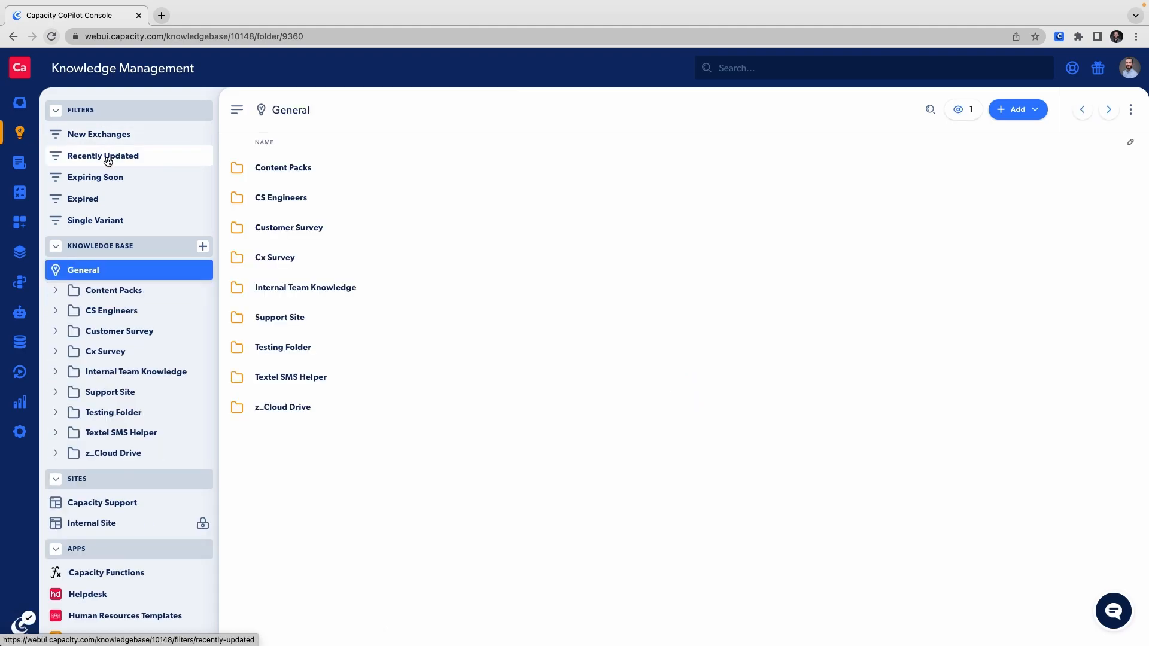
left_click(109, 157)
left_click(277, 154)
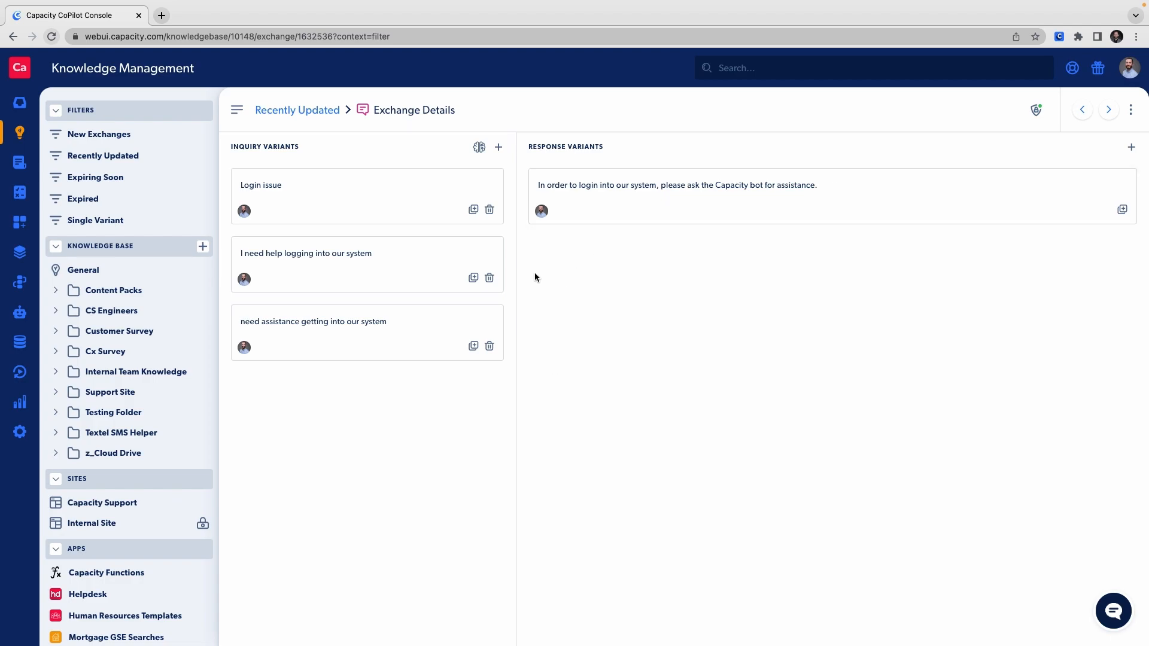
Return to the Login issue ticket in the Helpdesk and set its status to Done.
left_click(19, 106)
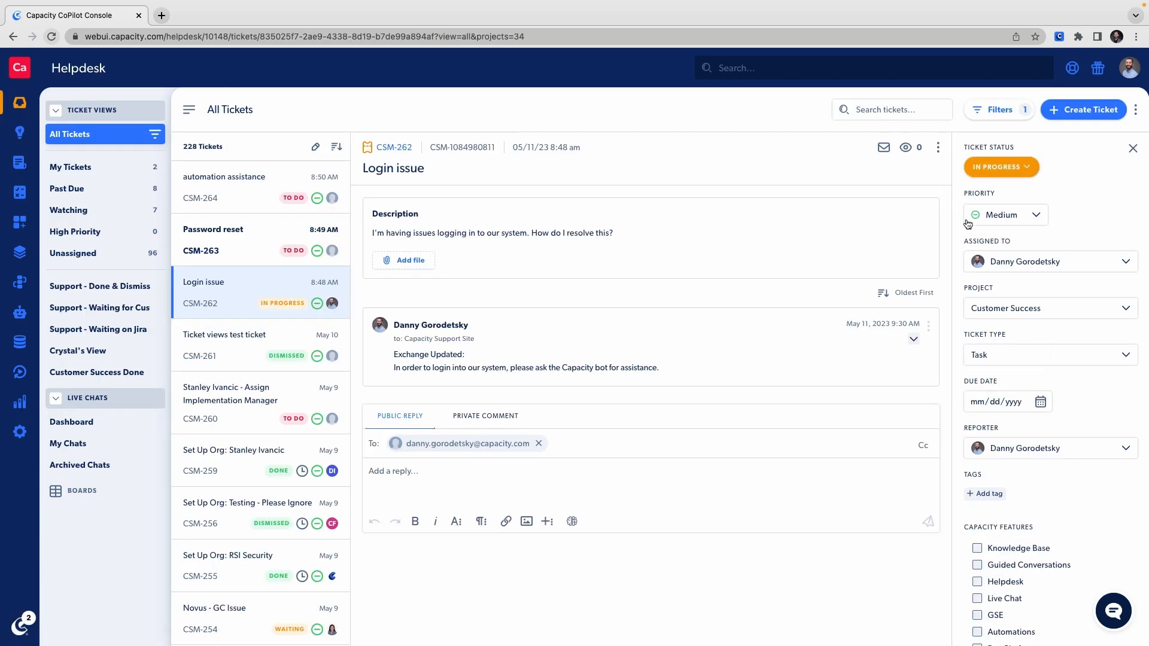
left_click(1008, 170)
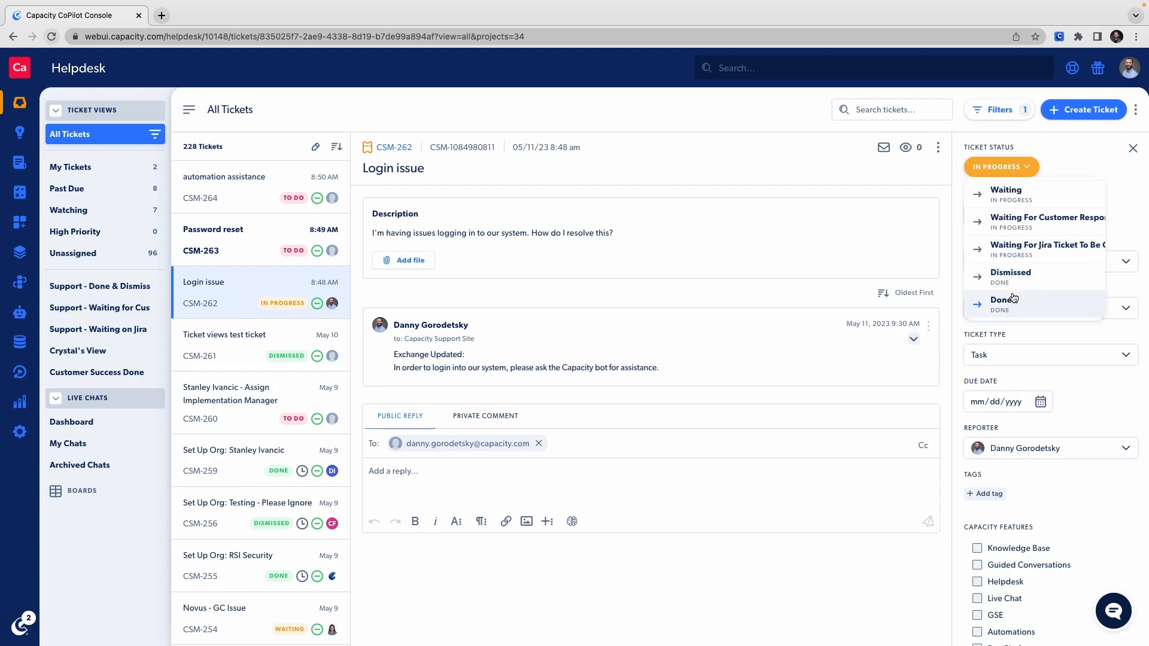
left_click(1013, 299)
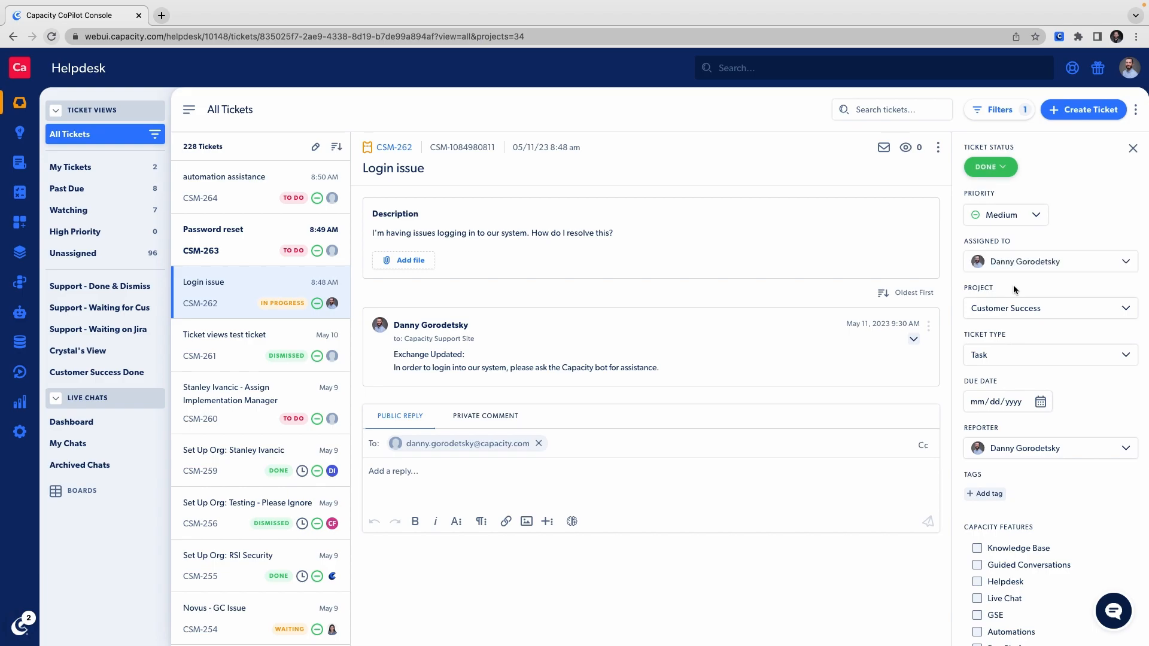
Open the Password reset ticket CSM-263 and set its status to In Progress.
left_click(235, 248)
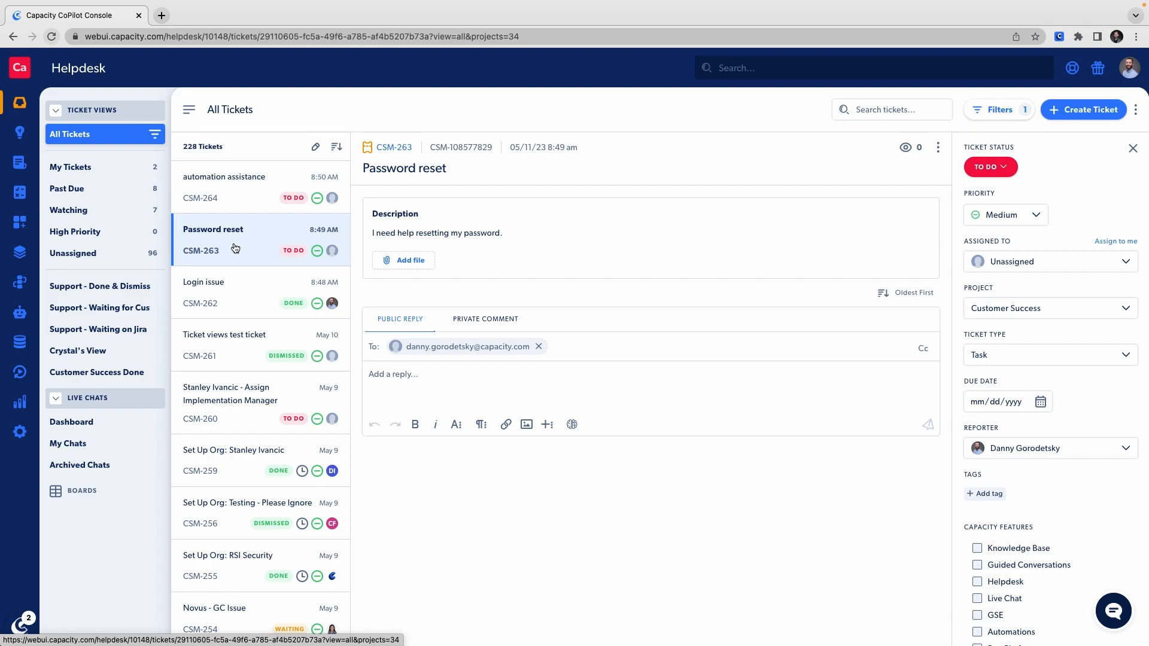
left_click(999, 169)
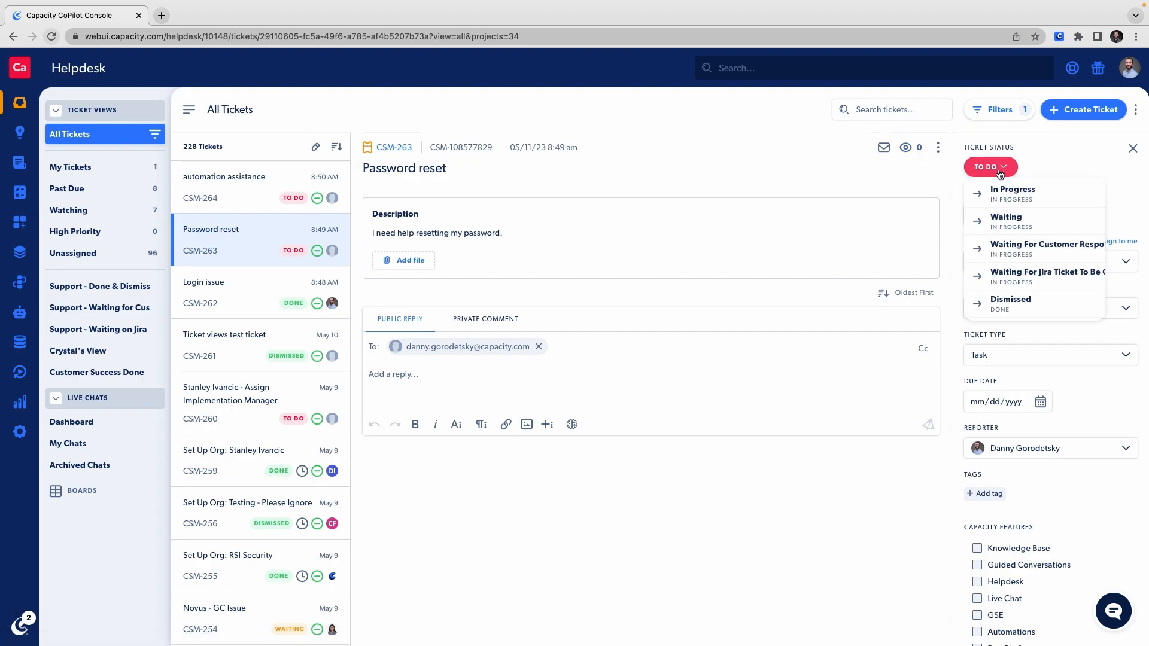
left_click(1016, 190)
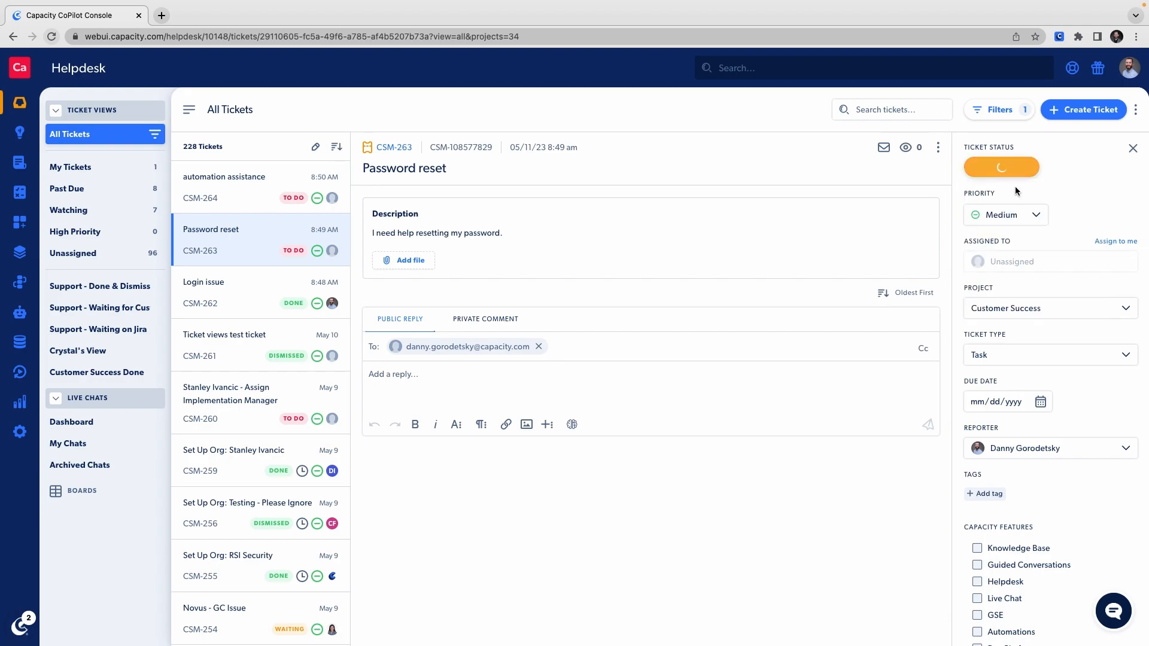
Search "password" in Map to Knowledge for the "How do I reset my password" exchange and copy its response into the public reply.
scroll(1032, 335, "down", 5)
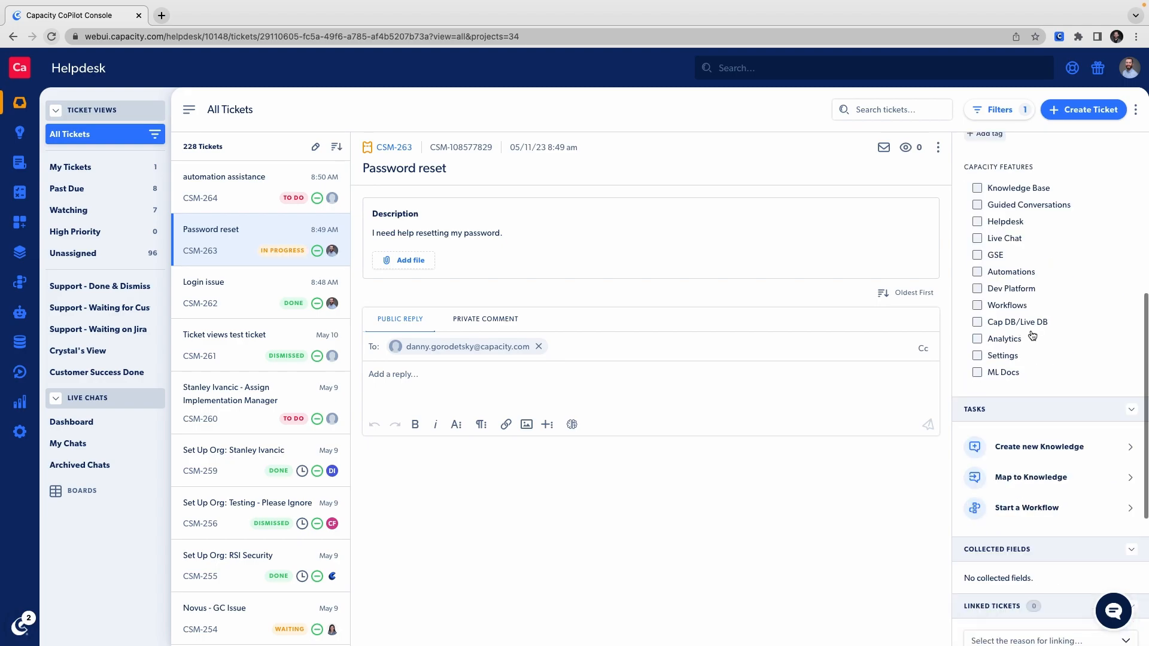
scroll(1032, 335, "down", 1)
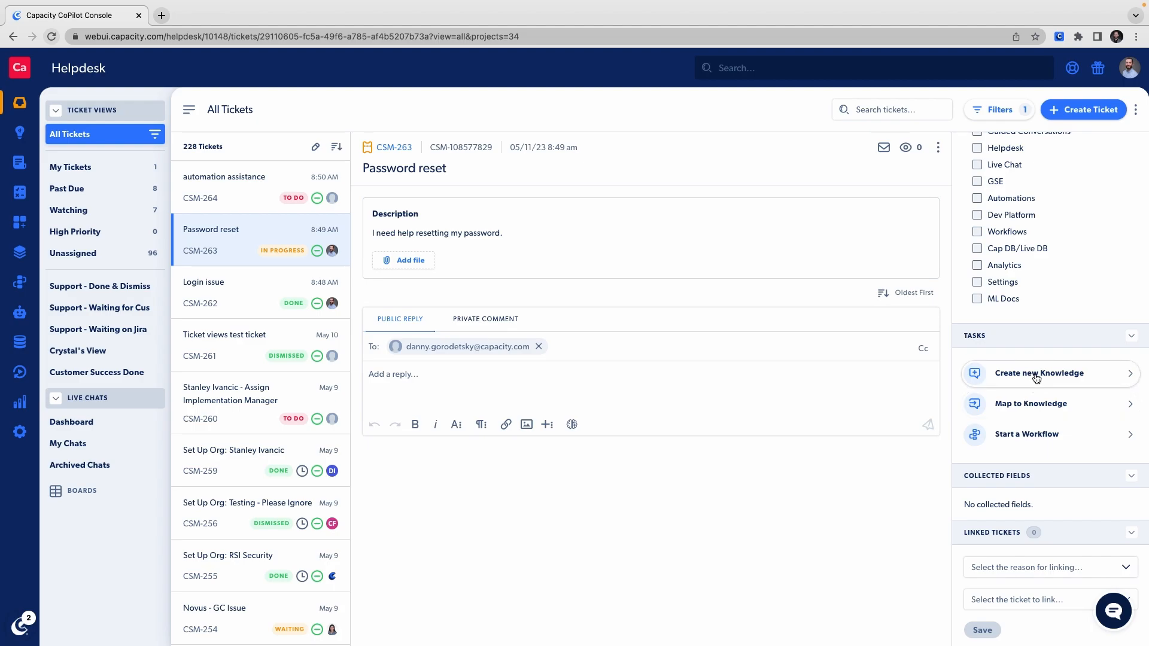
left_click(1027, 405)
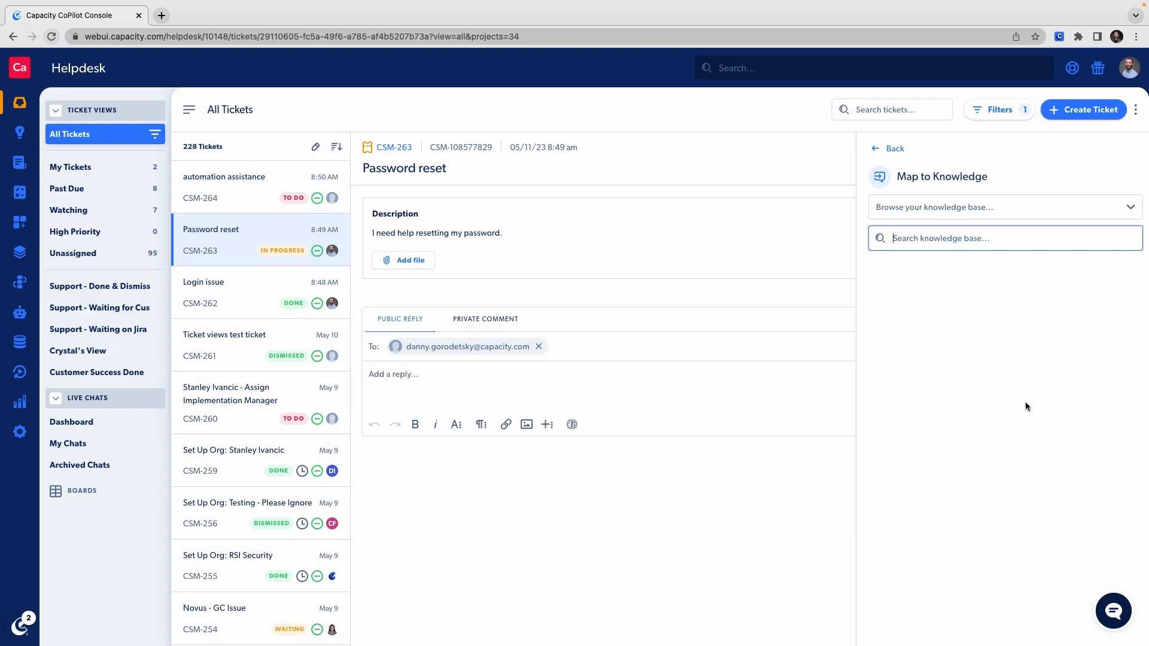
type("password")
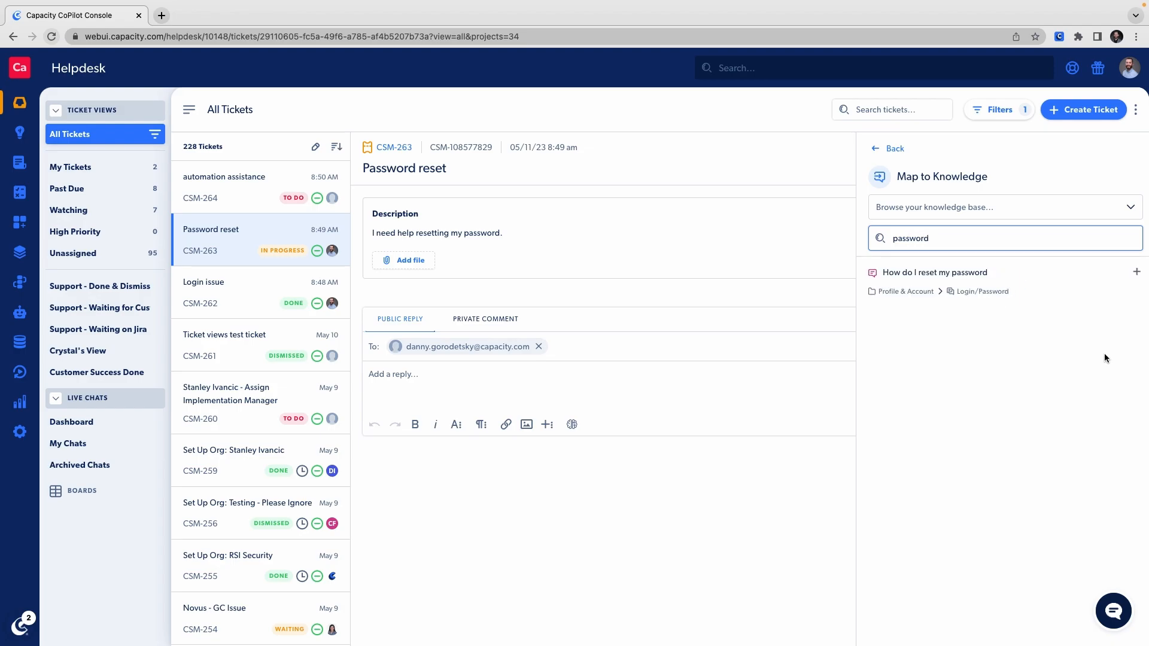
left_click(1137, 273)
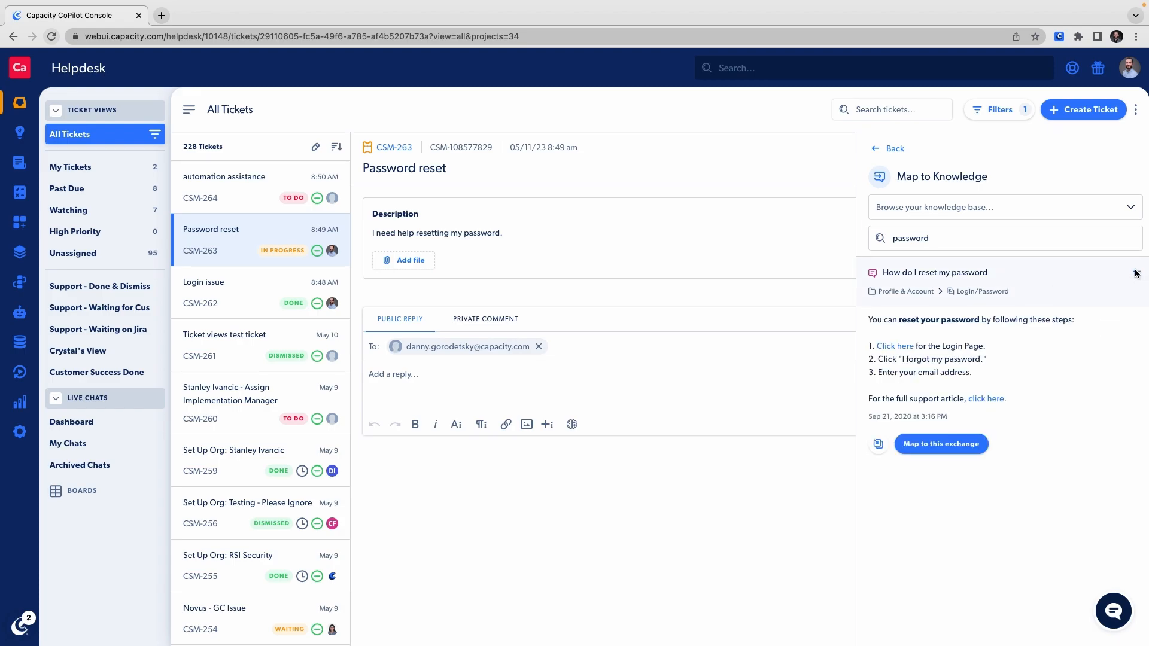
left_click(878, 446)
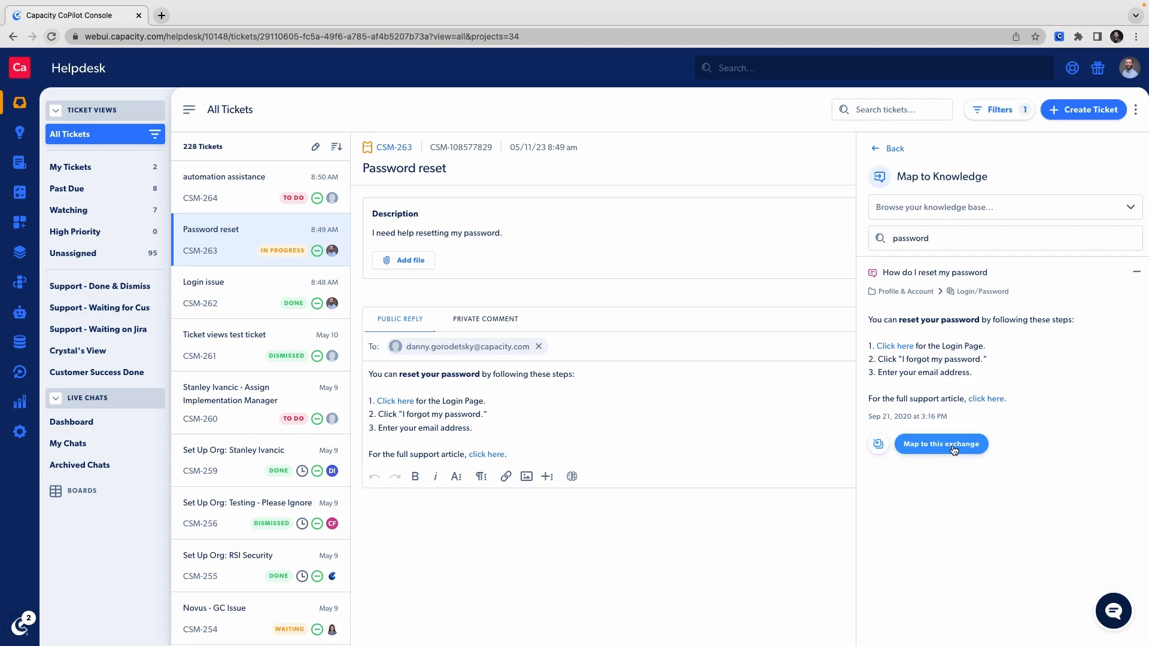
Map the Password reset ticket to this exchange, clearing the copied response from the public reply, and save it to the knowledge base.
left_click(954, 449)
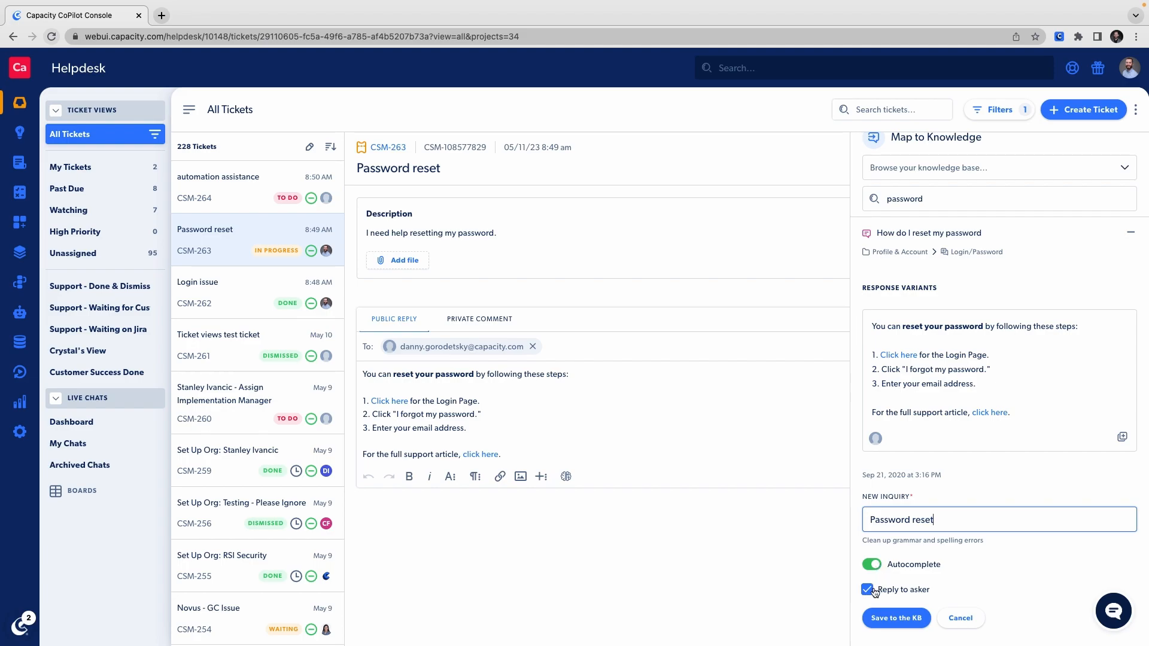
left_click_drag(527, 453, 330, 362)
key("BackSpace")
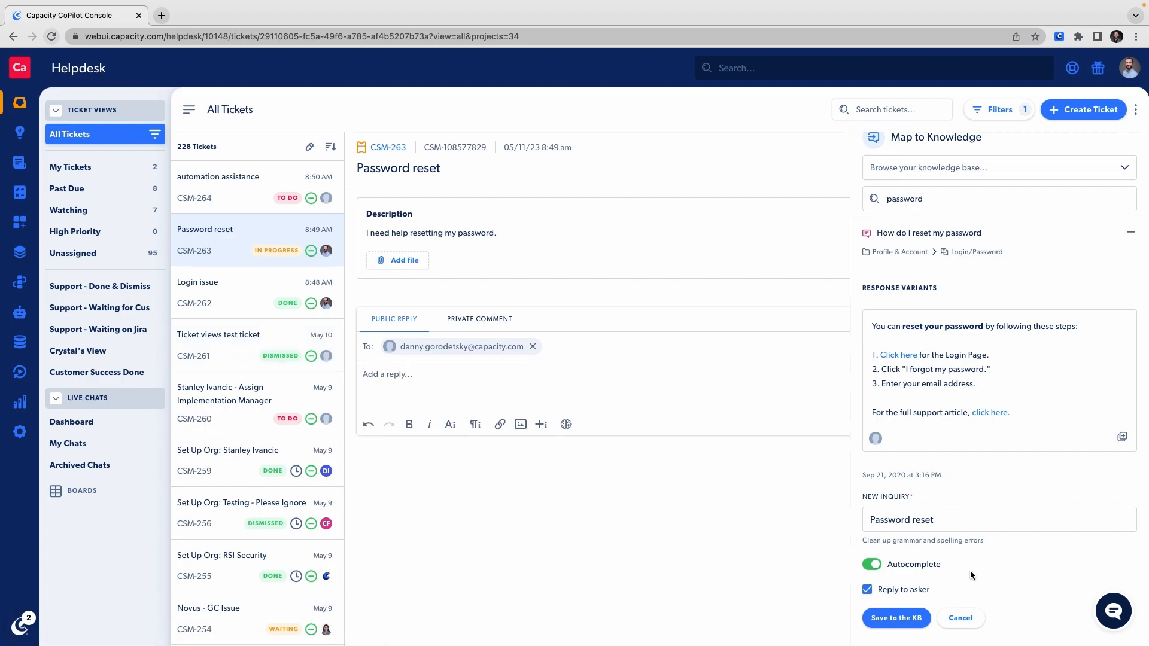
left_click(900, 623)
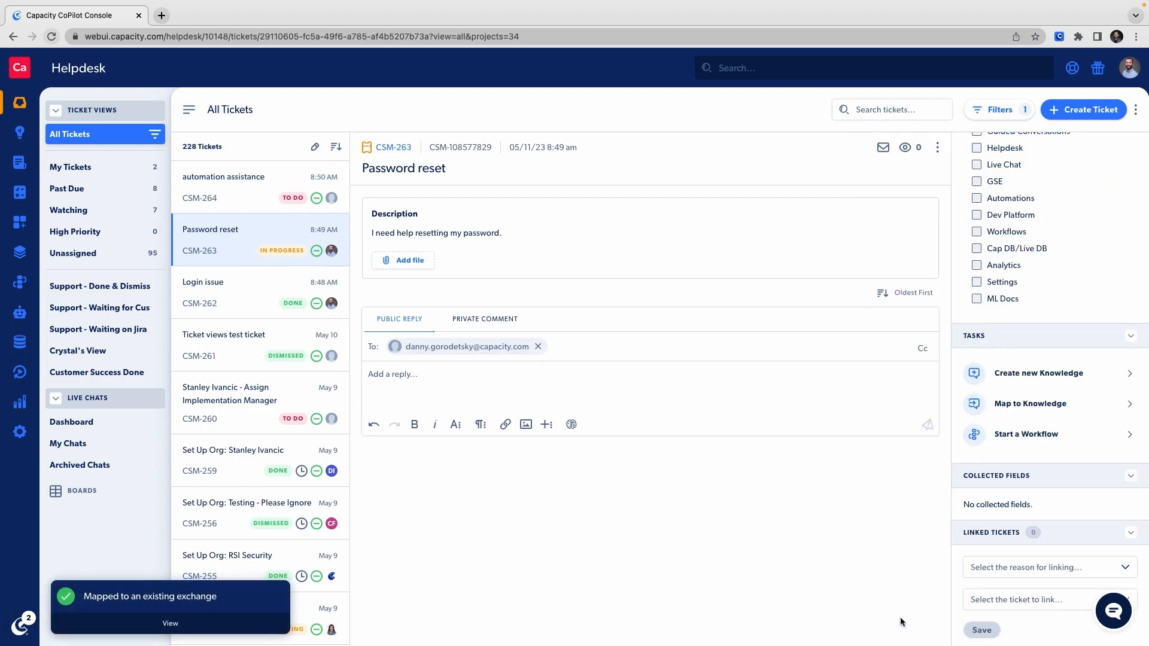
View the mapped exchange's inquiry variants, and return to the Password reset ticket and refresh it.
left_click(181, 626)
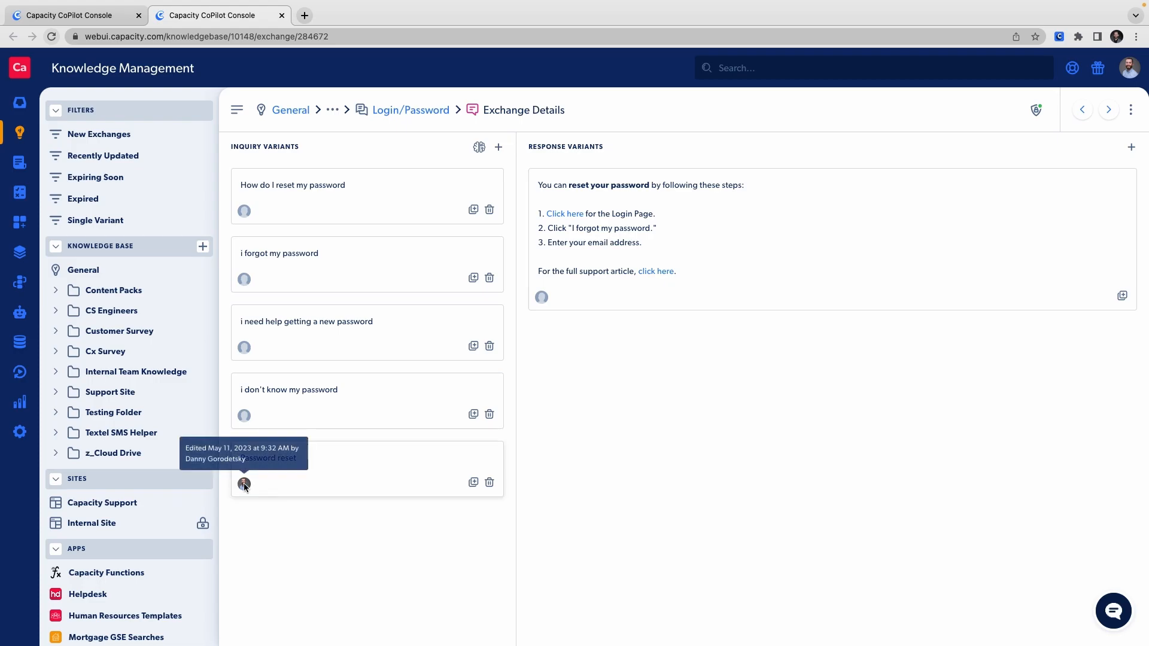
left_click(100, 17)
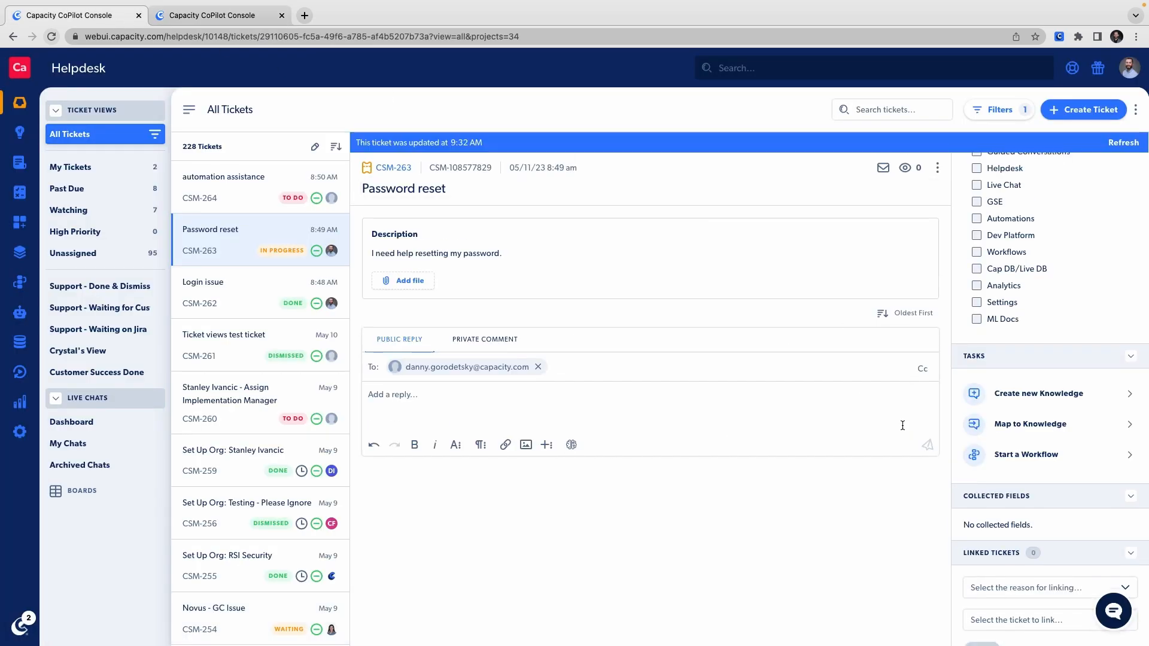
left_click(1127, 145)
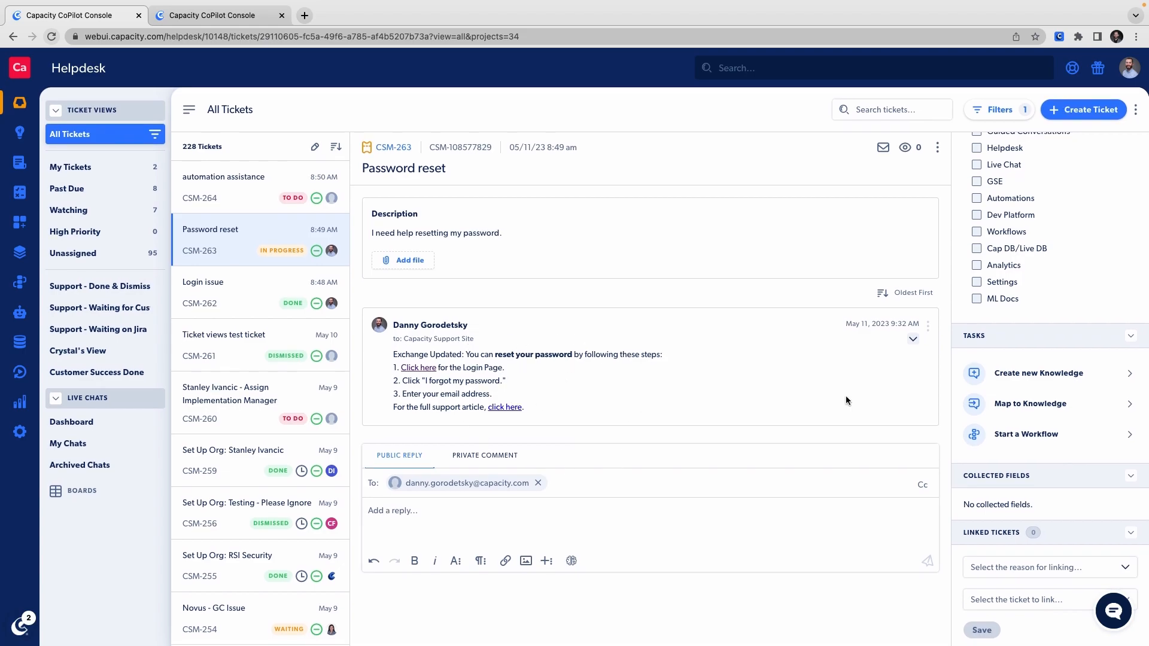
Set the Password reset ticket's status to Done.
scroll(1022, 288, "up", 3)
scroll(1022, 287, "up", 5)
left_click(998, 167)
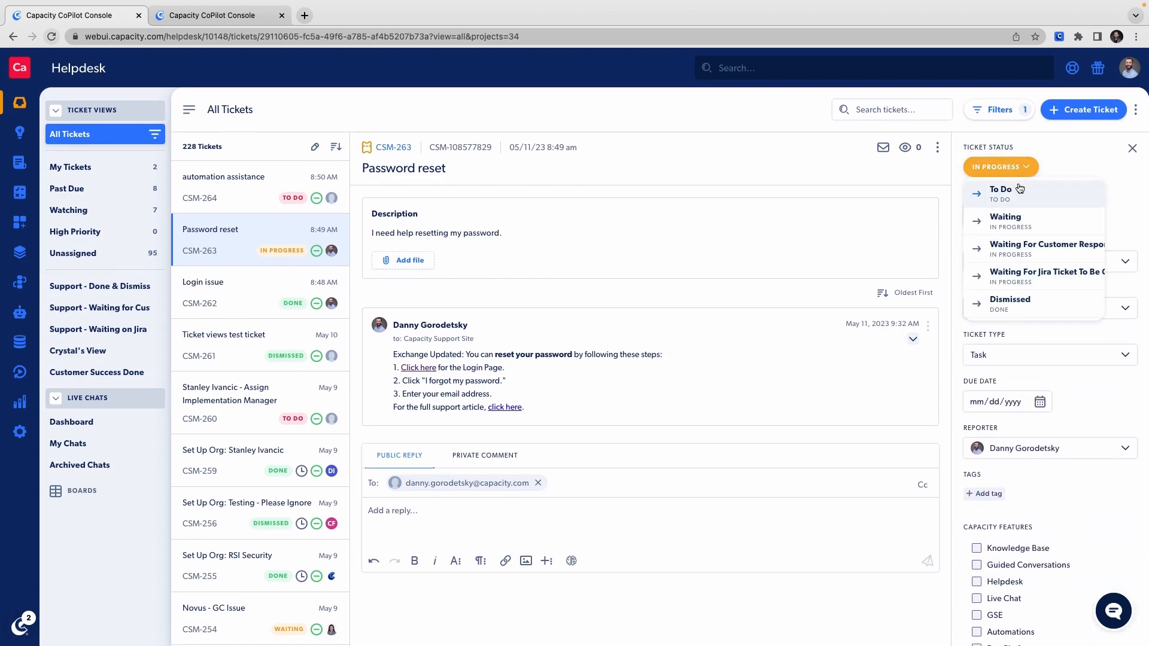
scroll(1039, 257, "down", 1)
left_click(1020, 304)
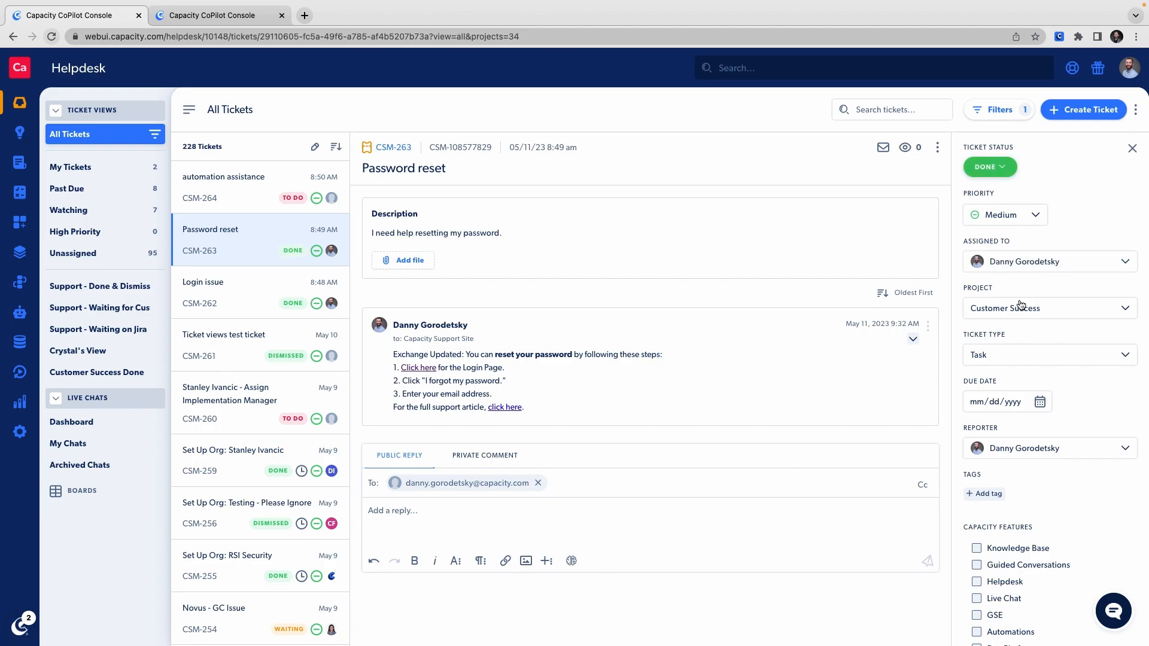
Open the automation assistance ticket CSM-264 and set its status to In Progress.
left_click(250, 199)
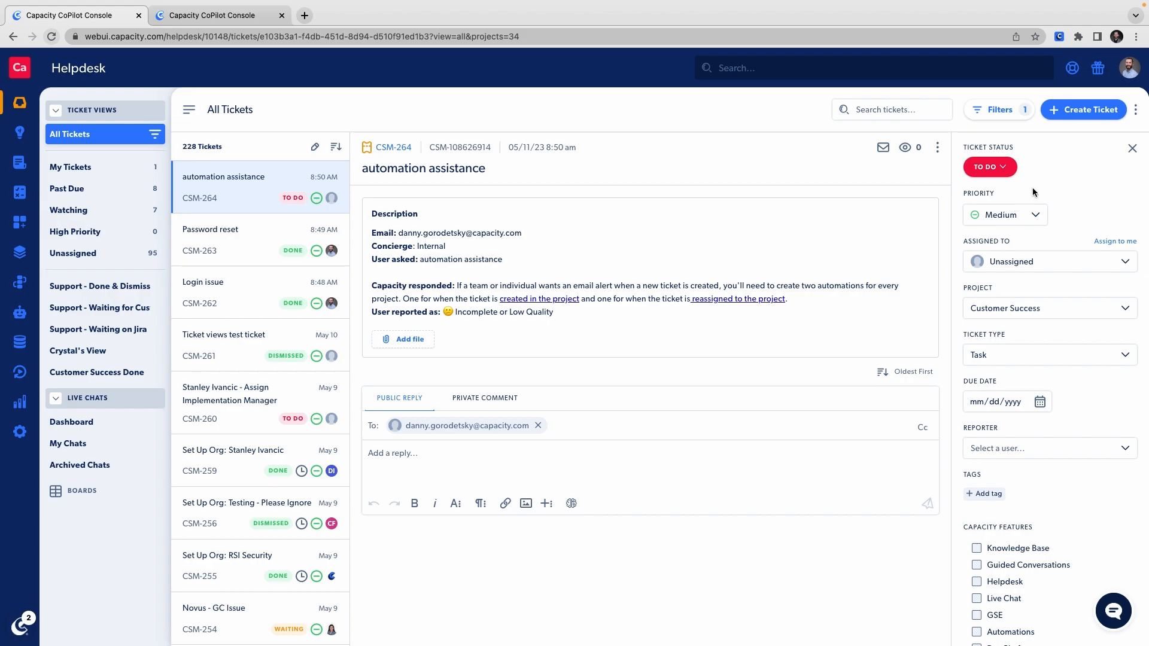
left_click(998, 170)
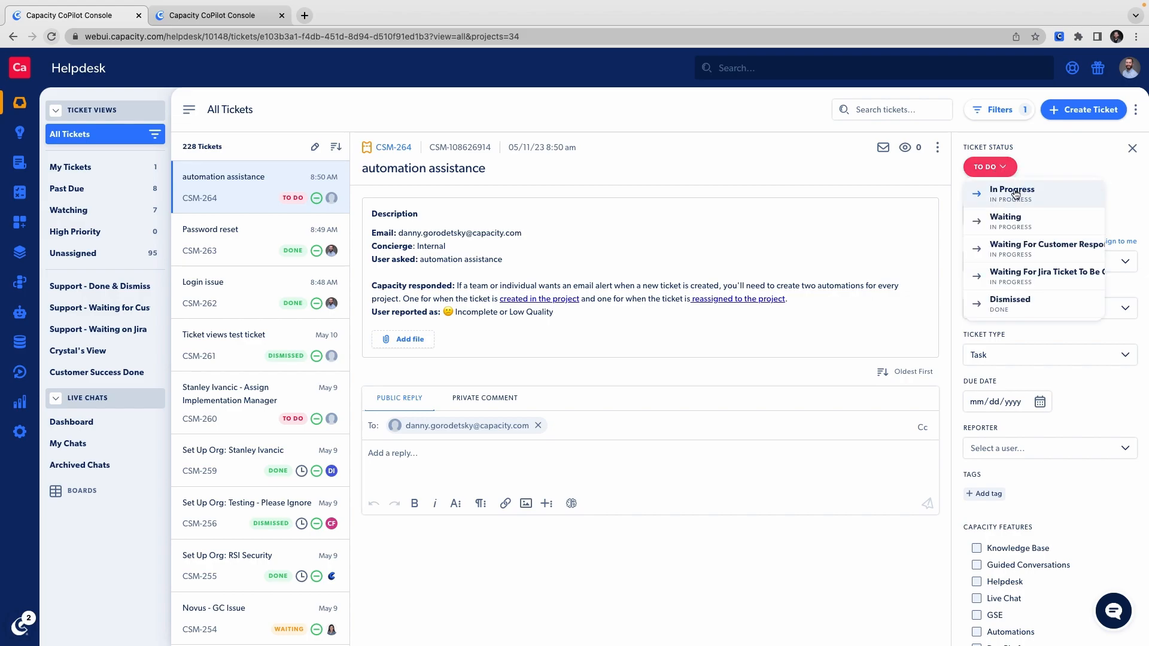
left_click(998, 194)
Edit the ticket's linked knowledge by adding "Look at our support site for more information." to the end of the response, and finish the task.
scroll(1023, 299, "down", 7)
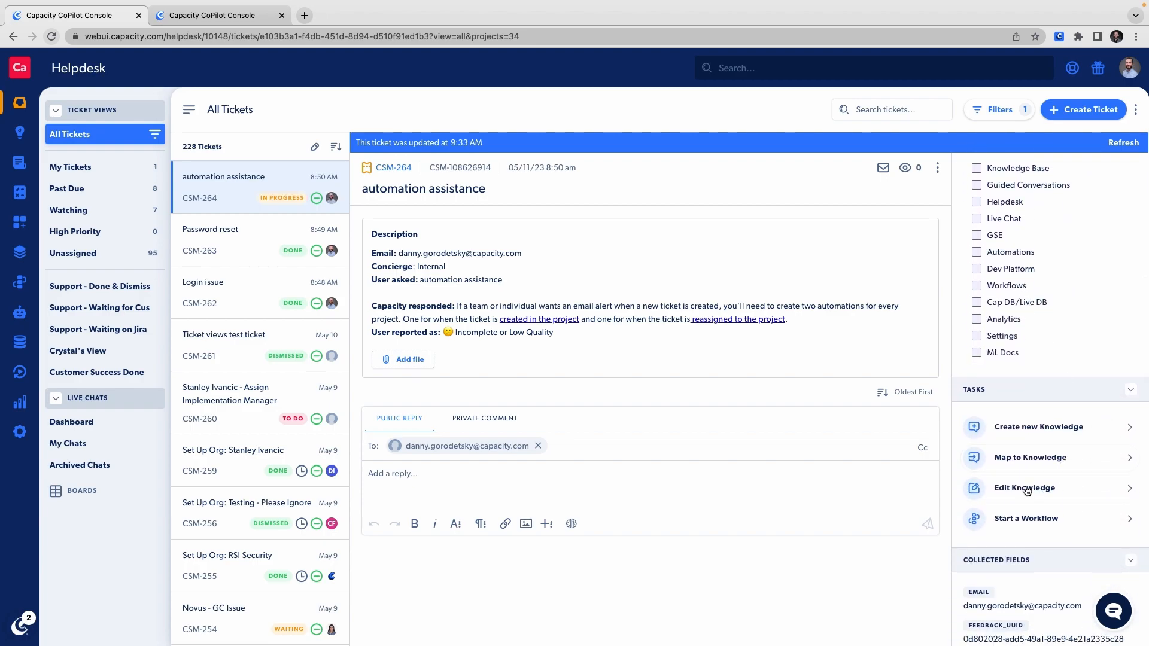
scroll(1036, 492, "up", 1)
scroll(1005, 532, "down", 1)
scroll(1005, 532, "down", 1)
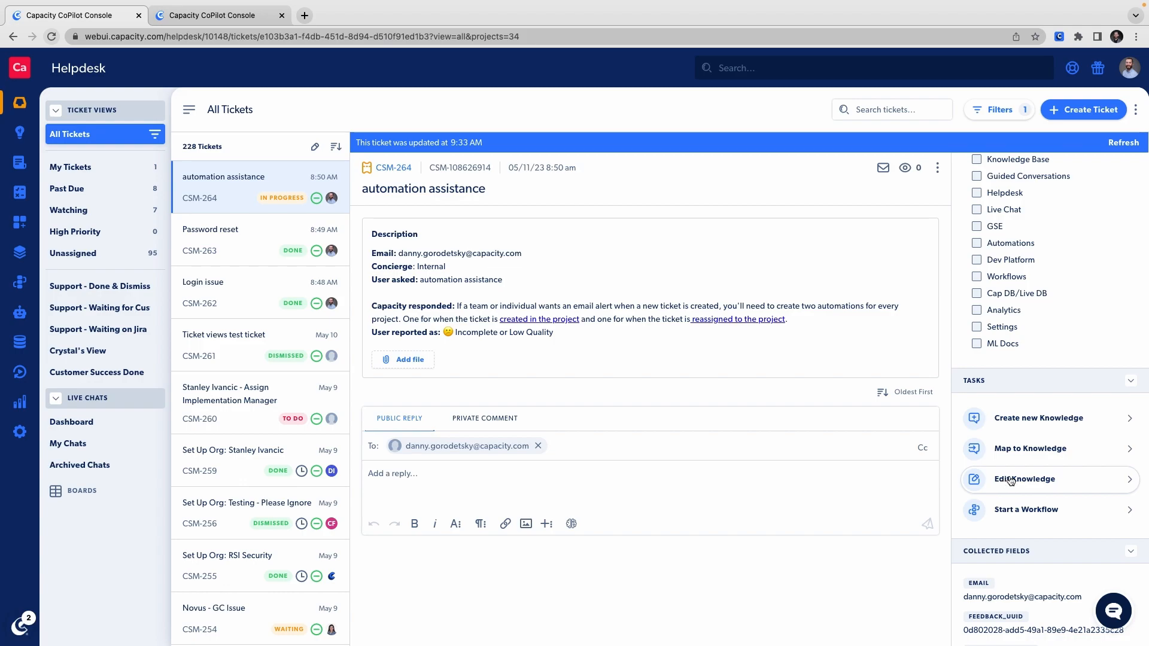
left_click(1018, 480)
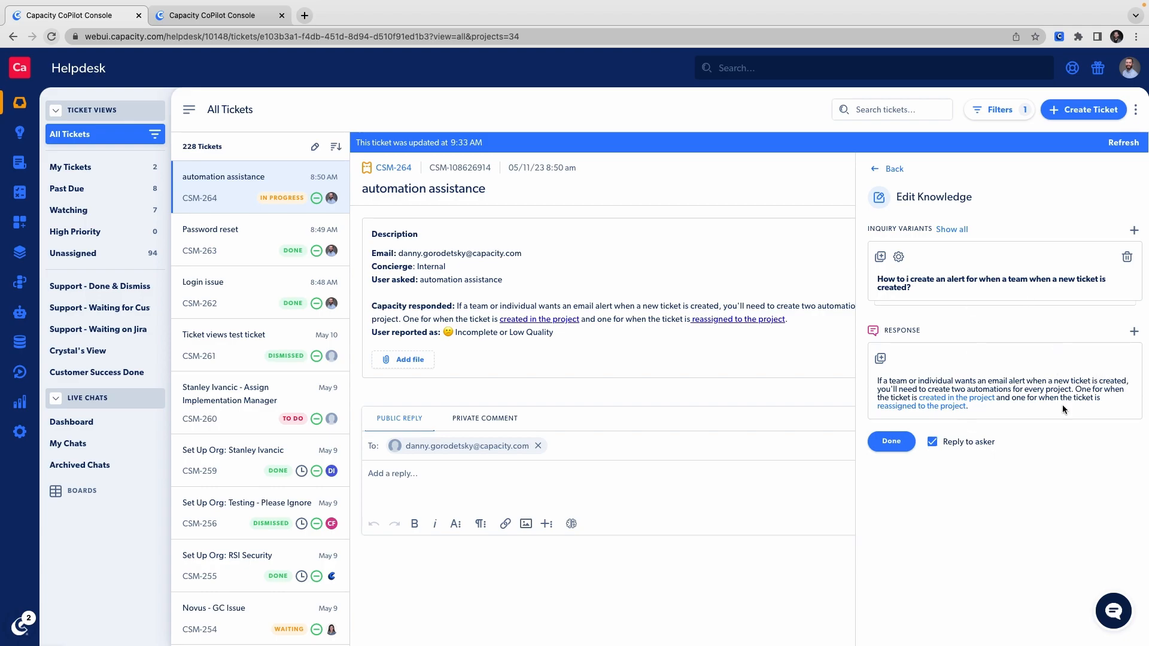
left_click(1003, 414)
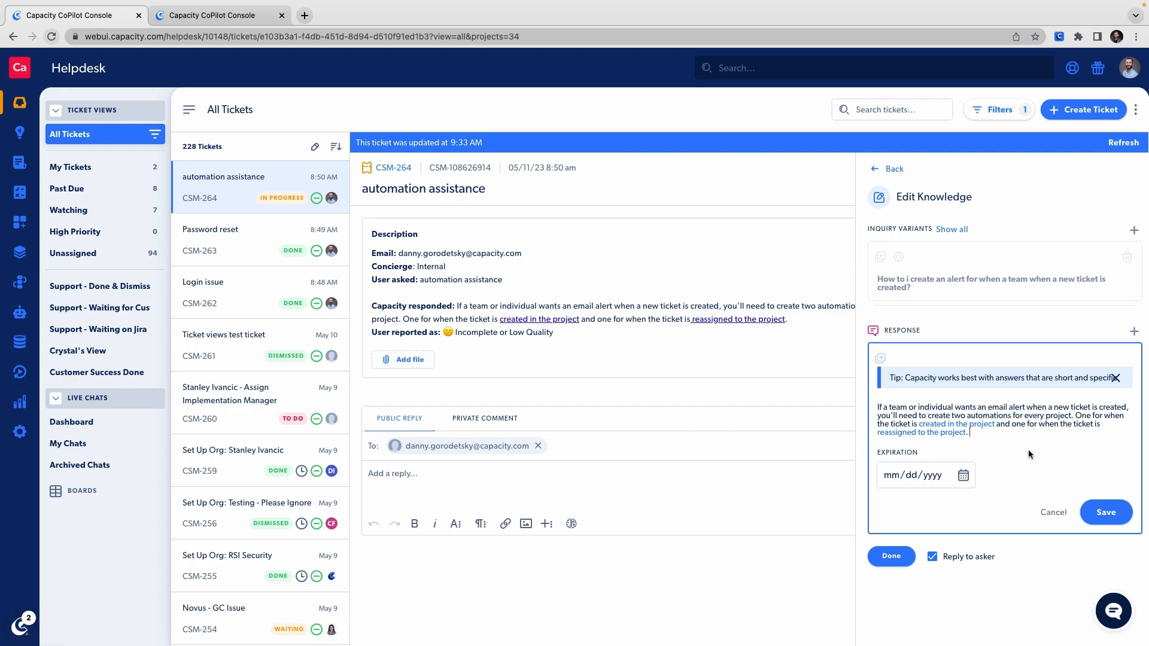
type("Look at our support site for more information.")
left_click(1103, 515)
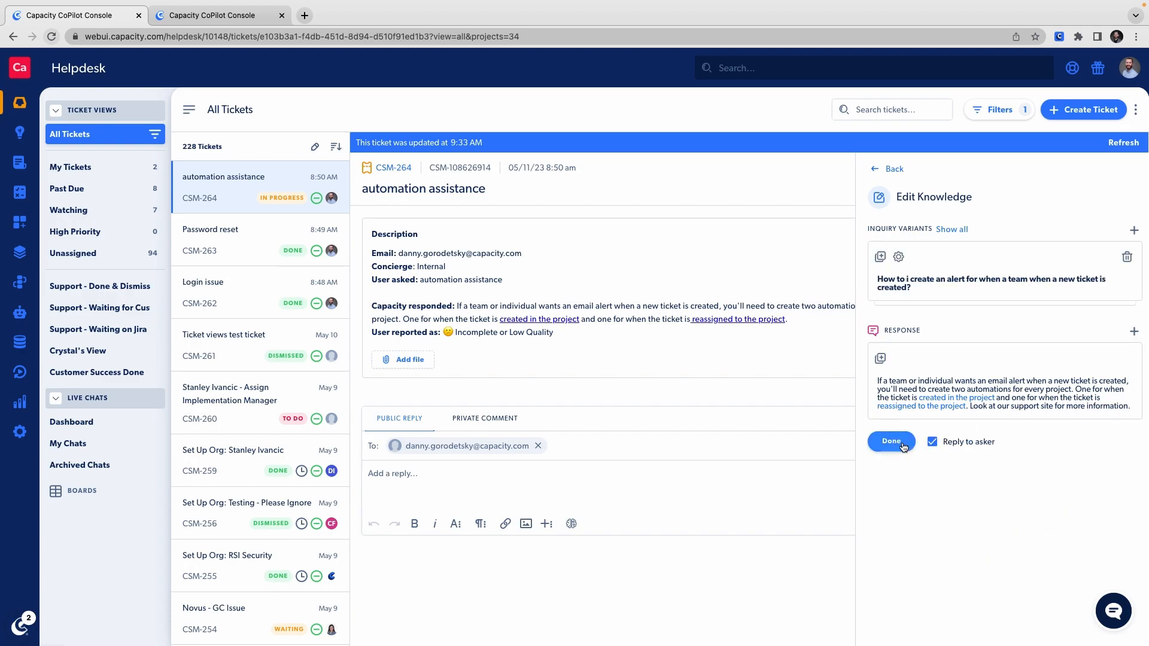
left_click(897, 447)
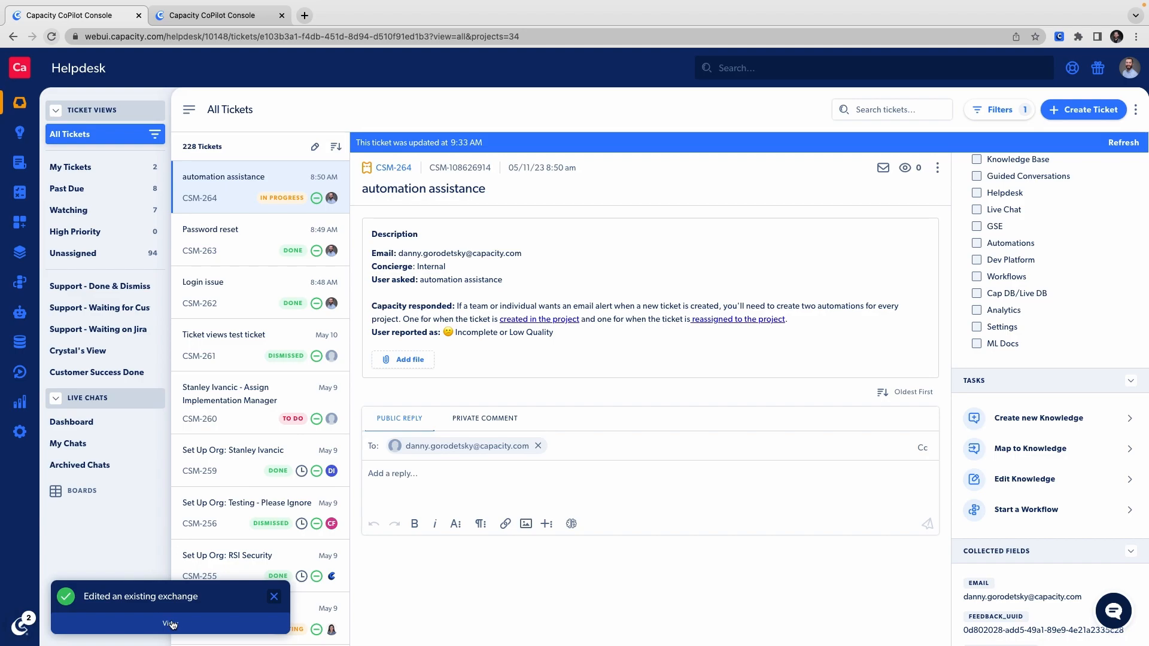
View the edited exchange's response variant, and return to the automation assistance ticket and refresh it.
left_click(170, 624)
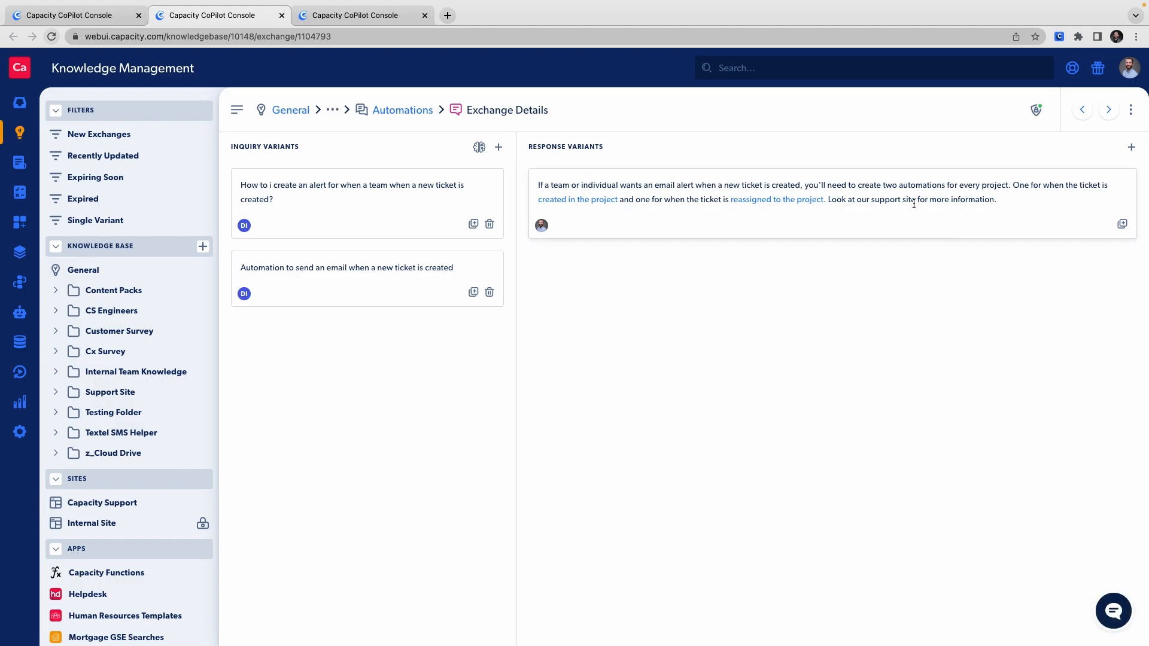
left_click(84, 17)
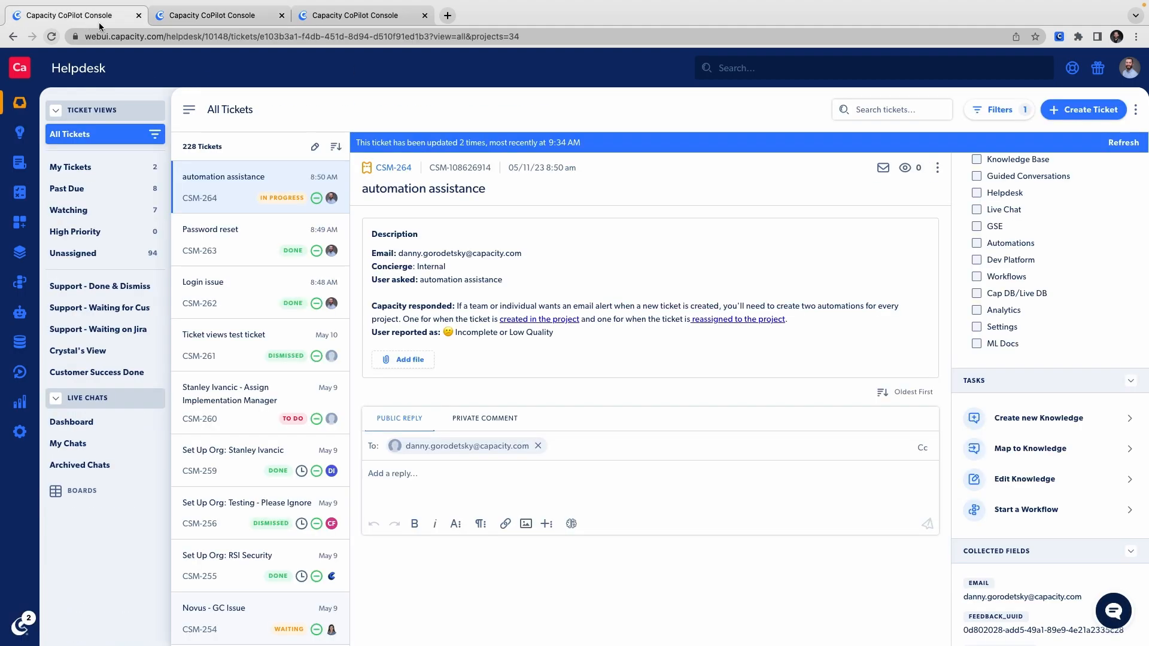
left_click(1124, 144)
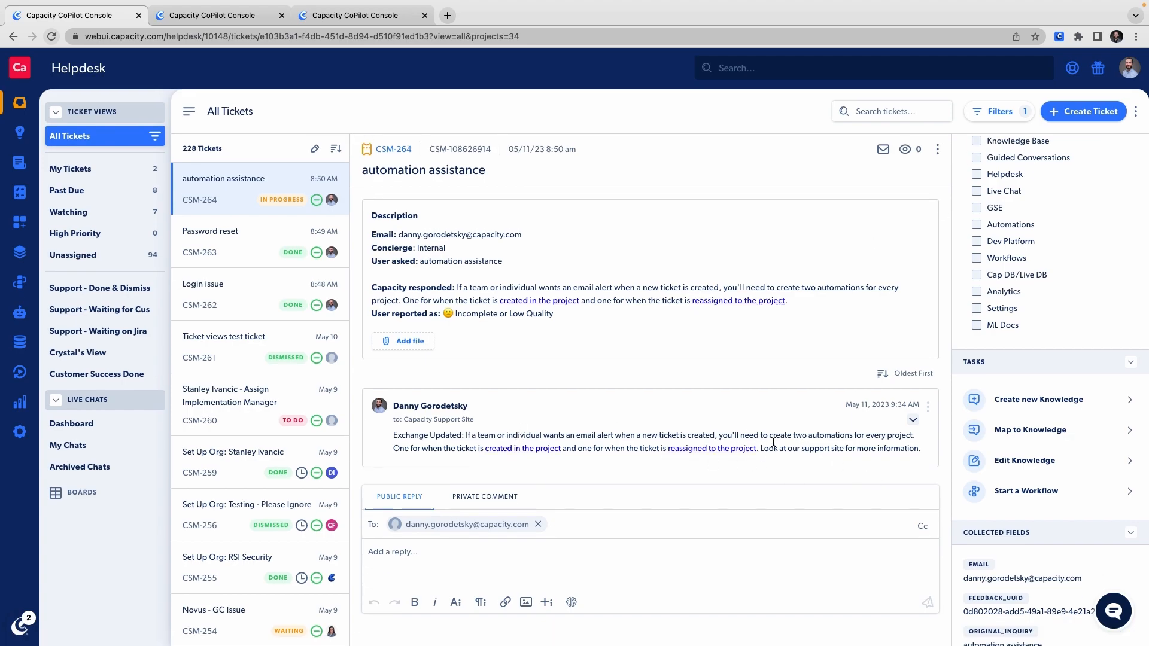
Set the automation assistance ticket's status to Done.
scroll(1002, 198, "up", 7)
left_click(1011, 170)
scroll(1024, 282, "down", 1)
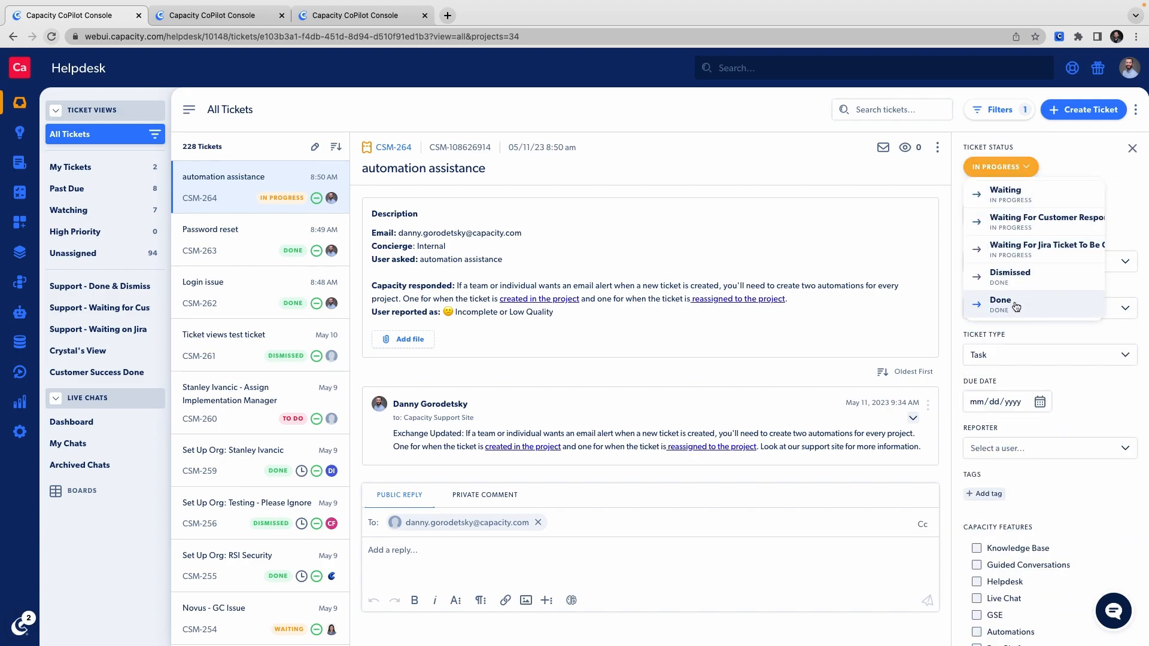
left_click(1017, 306)
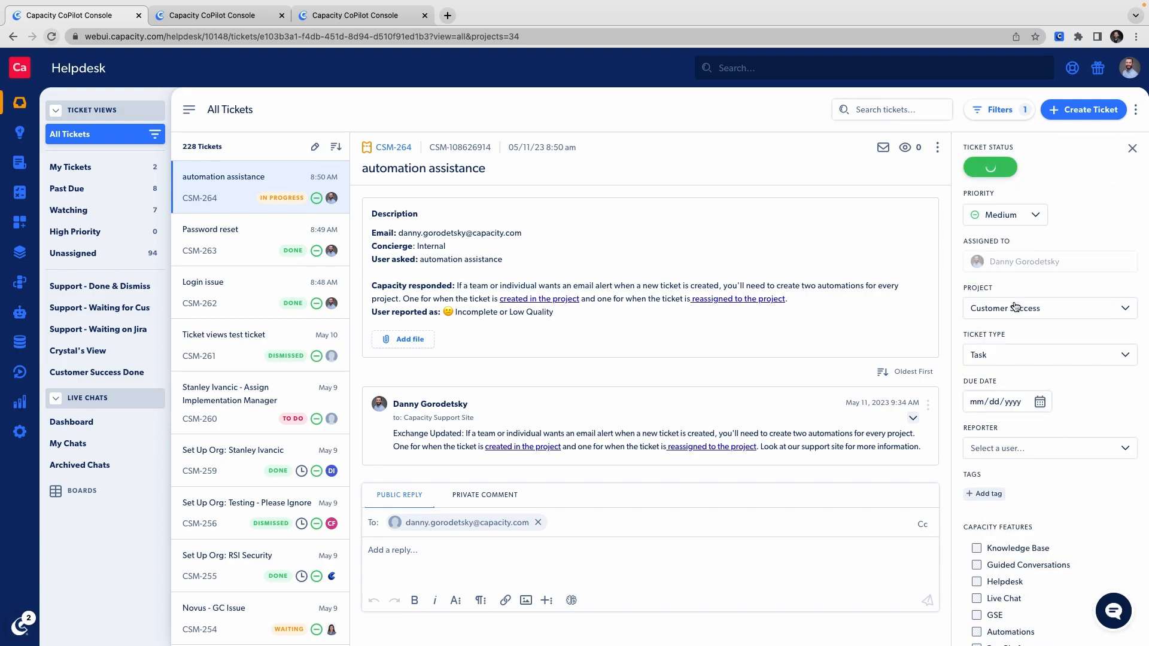